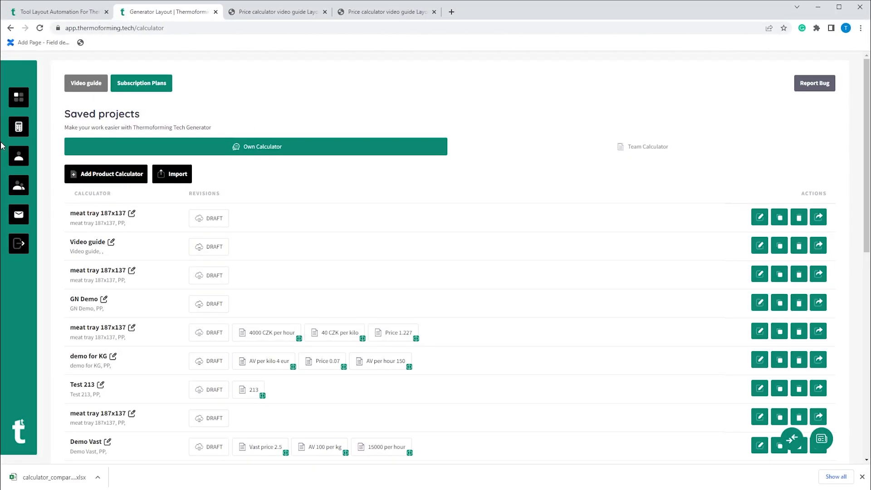
Browse the saved price calculators and compare the two layout PDFs of the video guide project.
{"action": "left_click", "coordinate": [20, 126]}
{"action": "scroll", "coordinate": [293, 249], "scroll_direction": "down", "scroll_amount": 5}
{"action": "scroll", "coordinate": [293, 249], "scroll_direction": "up", "scroll_amount": 5}
{"action": "left_click", "coordinate": [279, 15]}
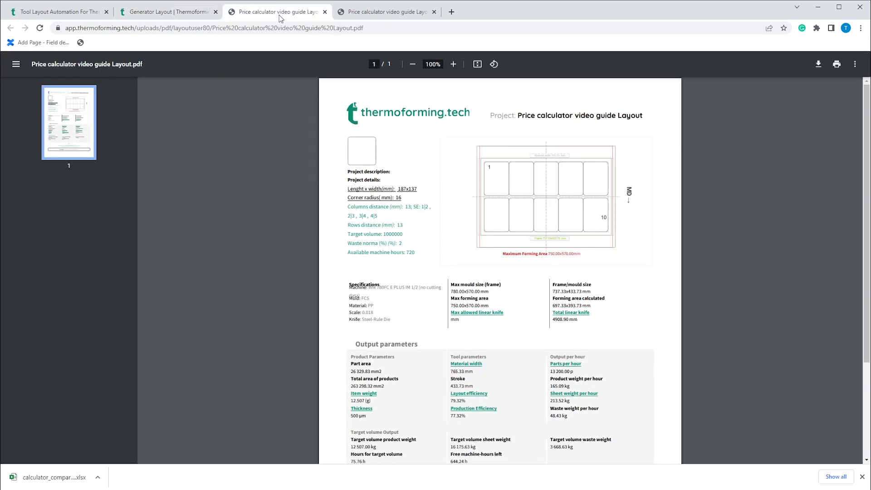
{"action": "left_click", "coordinate": [366, 13]}
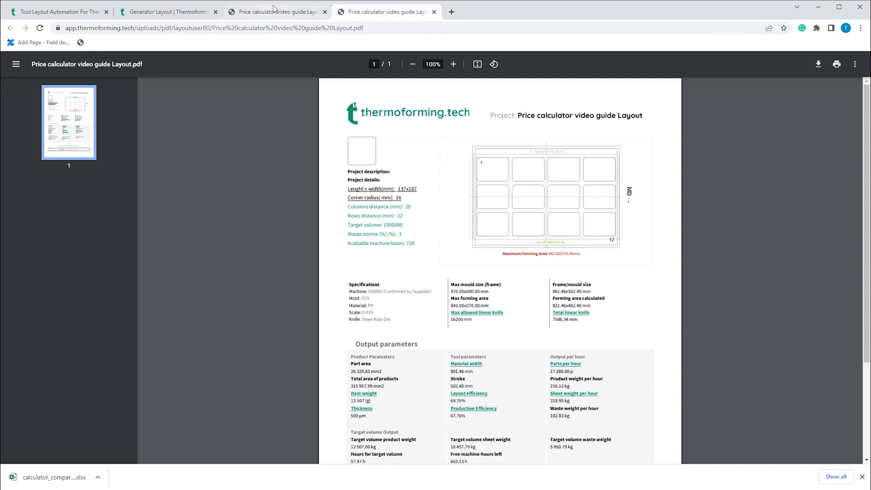
{"action": "left_click", "coordinate": [165, 13]}
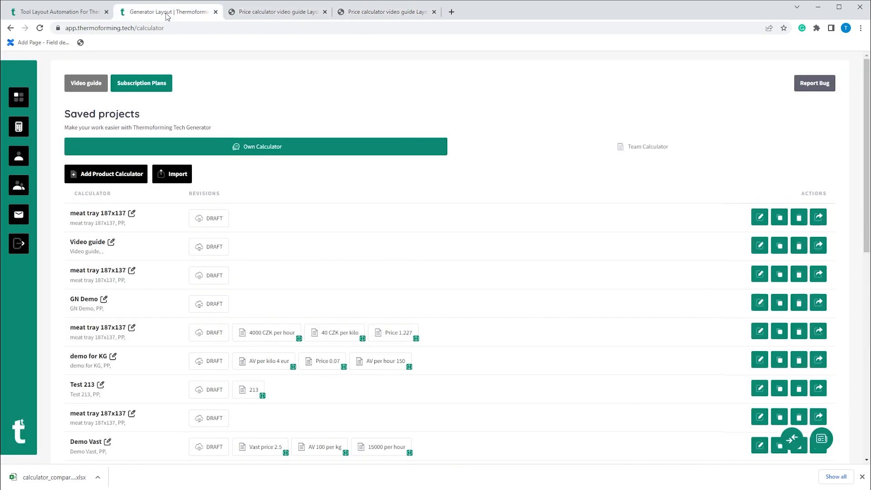
Import the "10up, 21% waste" revision of the layout project "Price calculator video guide Layout" into the price calculator.
{"action": "left_click", "coordinate": [181, 180]}
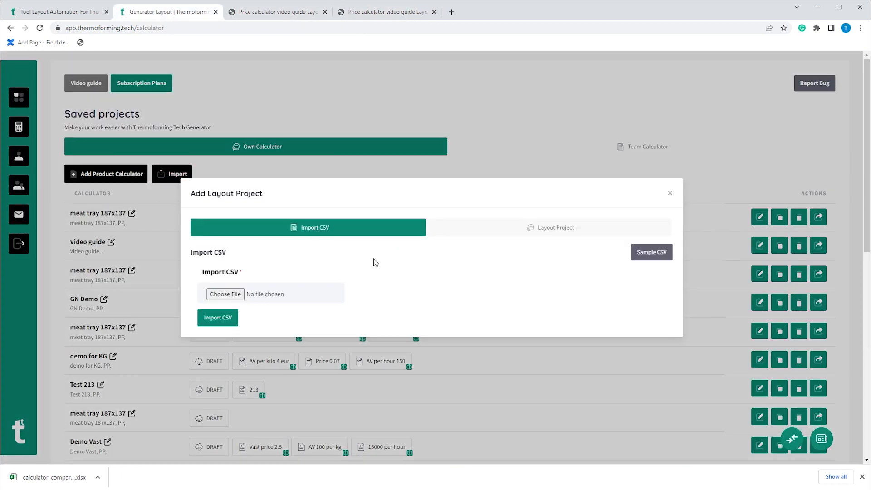
{"action": "left_click", "coordinate": [498, 238]}
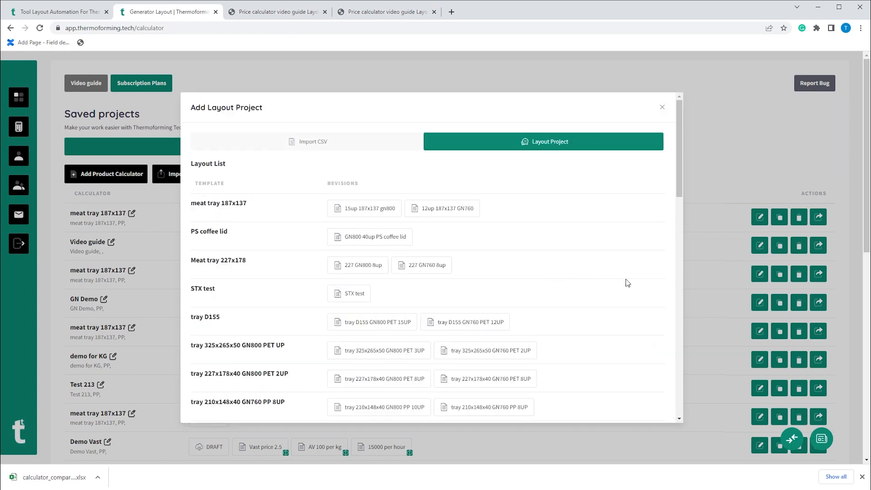
{"action": "scroll", "coordinate": [644, 222], "scroll_direction": "down", "scroll_amount": 6}
{"action": "scroll", "coordinate": [422, 331], "scroll_direction": "down", "scroll_amount": 2}
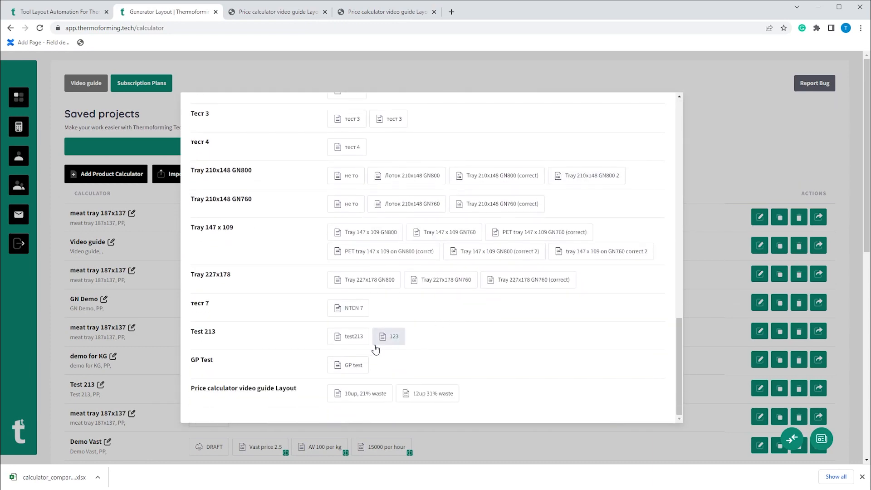
{"action": "left_click", "coordinate": [353, 392]}
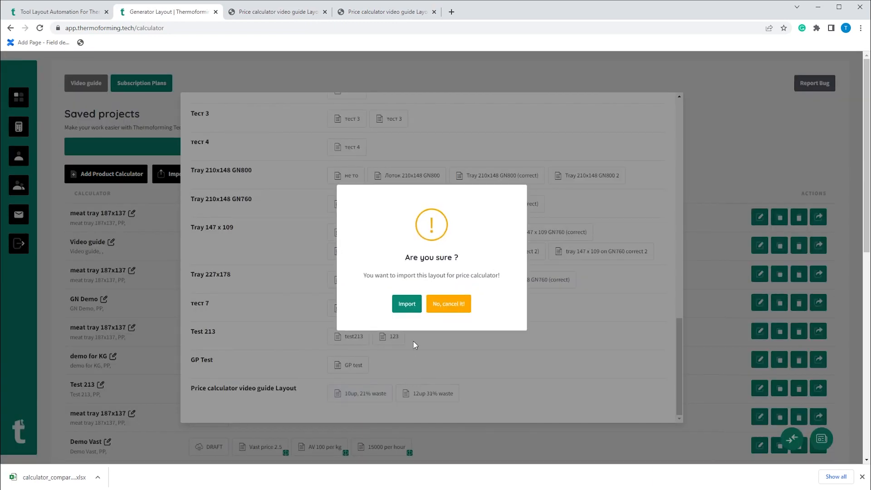
{"action": "left_click", "coordinate": [407, 305]}
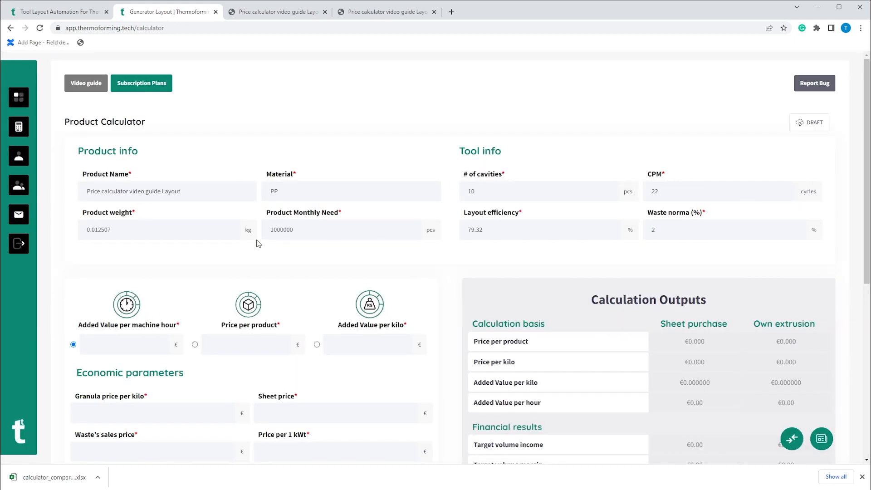
Append "10up mold" to the product name and return to the saved projects list.
{"action": "left_click", "coordinate": [209, 184]}
{"action": "type", "text": "10y"}
{"action": "type", "text": "p mold"}
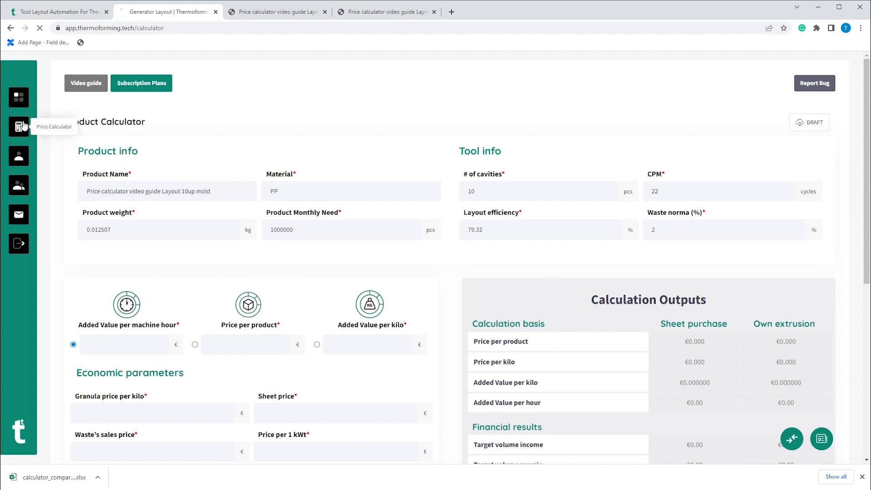
{"action": "left_click", "coordinate": [24, 125]}
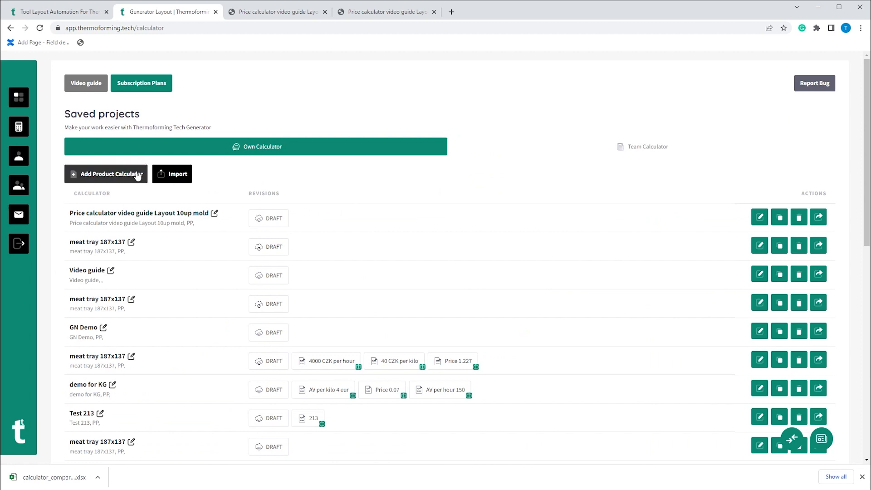
Import the "12up 31% waste" revision of "Price calculator video guide Layout" and return to the saved projects list.
{"action": "left_click", "coordinate": [162, 177]}
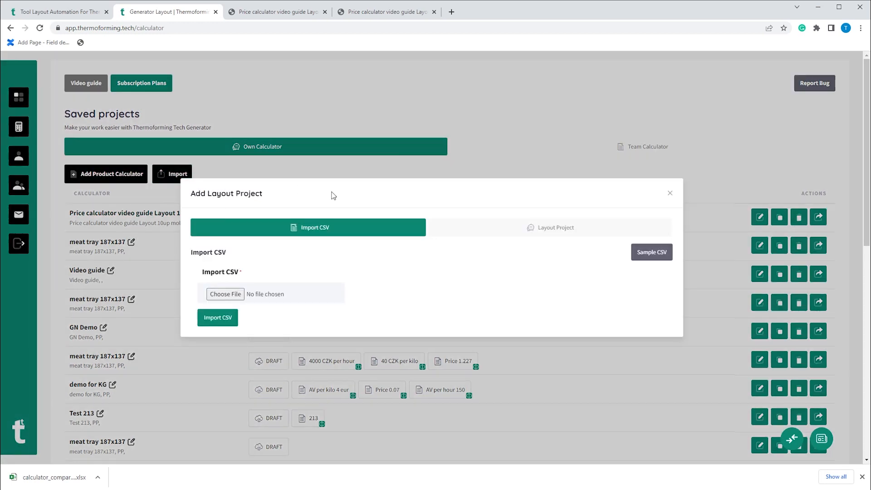
{"action": "left_click", "coordinate": [496, 226]}
{"action": "scroll", "coordinate": [436, 309], "scroll_direction": "down", "scroll_amount": 5}
{"action": "scroll", "coordinate": [415, 324], "scroll_direction": "down", "scroll_amount": 10}
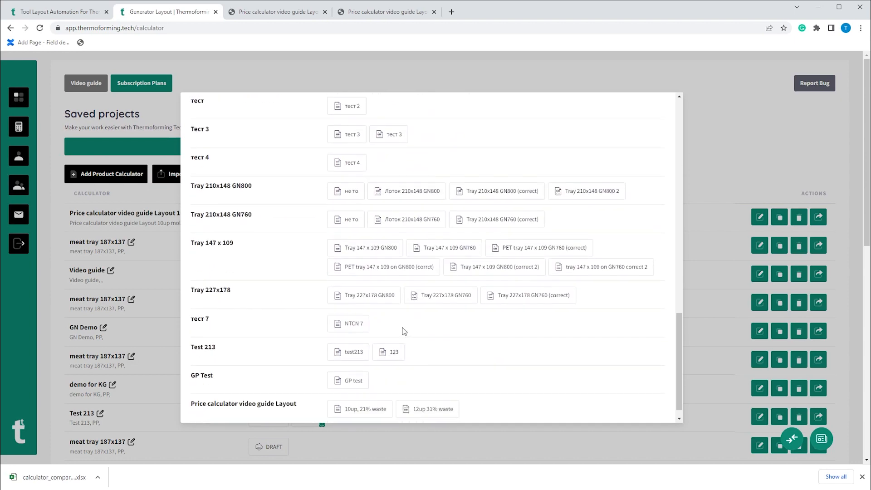
{"action": "left_click", "coordinate": [433, 395]}
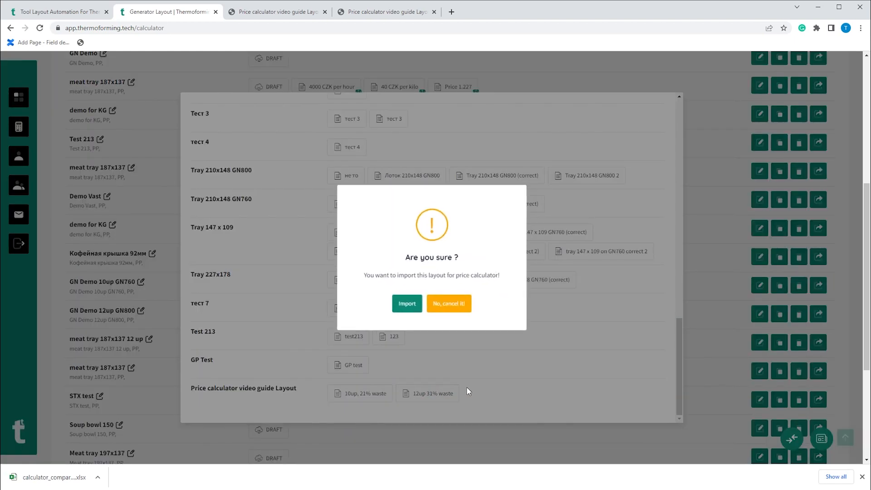
{"action": "left_click", "coordinate": [407, 303]}
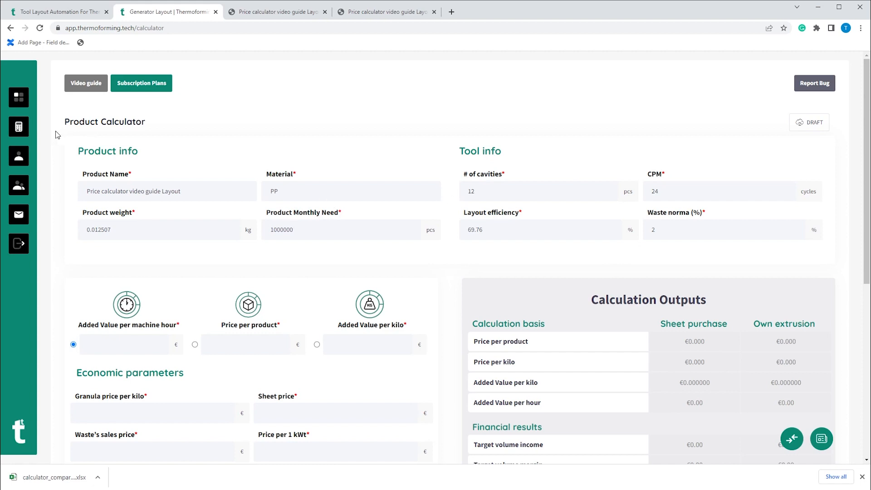
{"action": "left_click", "coordinate": [19, 127]}
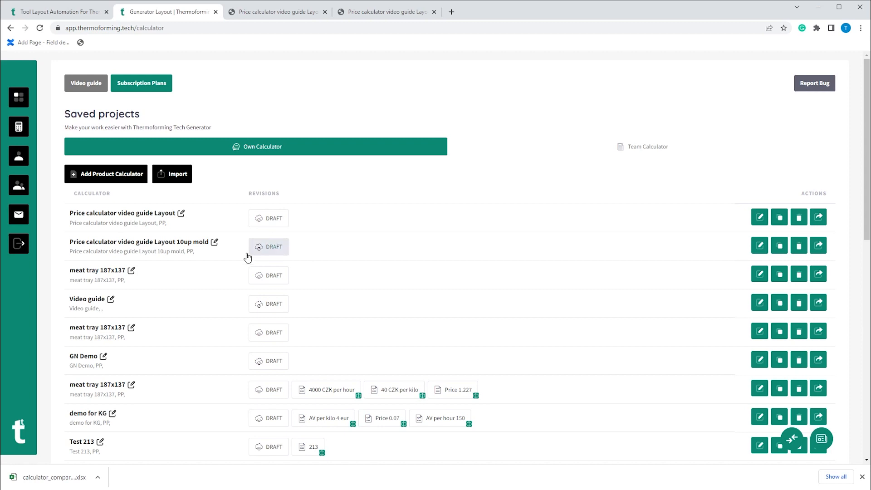
Look at a blank product calculator and open the saved "Price calculator video guide Layout 10up mold" calculator.
{"action": "left_click", "coordinate": [101, 183]}
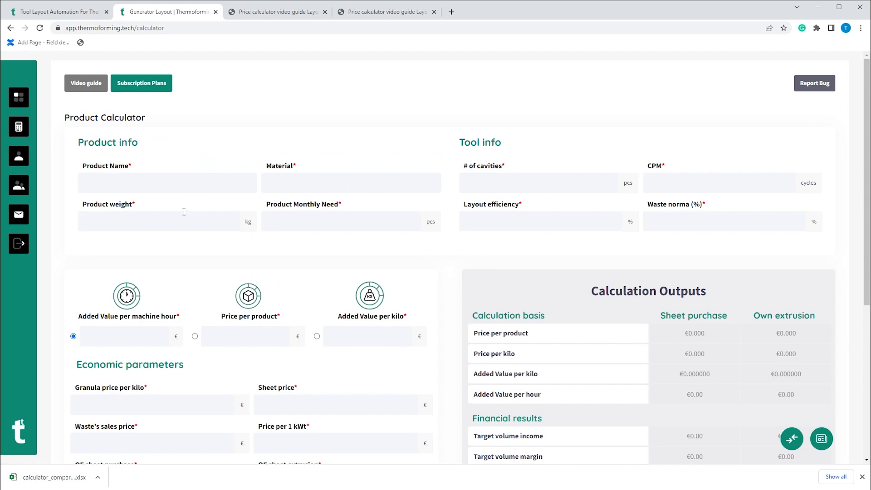
{"action": "left_click", "coordinate": [20, 129]}
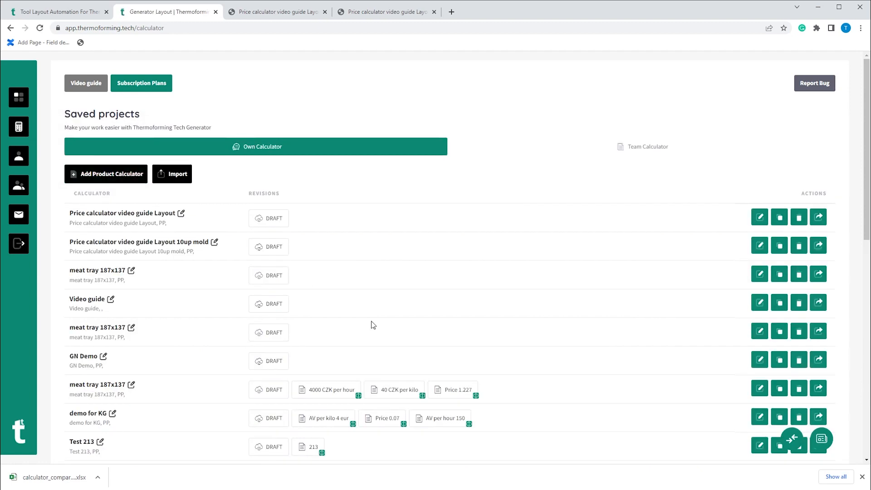
{"action": "left_click", "coordinate": [172, 242]}
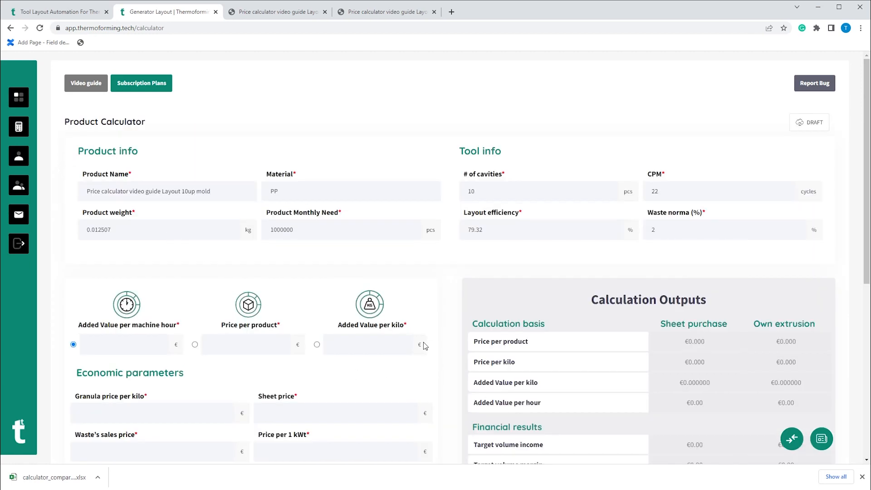
Look over the calculator's inputs and outputs, and select Added Value per kilo as the calculation basis.
{"action": "left_click", "coordinate": [20, 162]}
{"action": "scroll", "coordinate": [563, 378], "scroll_direction": "down", "scroll_amount": 2}
{"action": "scroll", "coordinate": [142, 381], "scroll_direction": "down", "scroll_amount": 5}
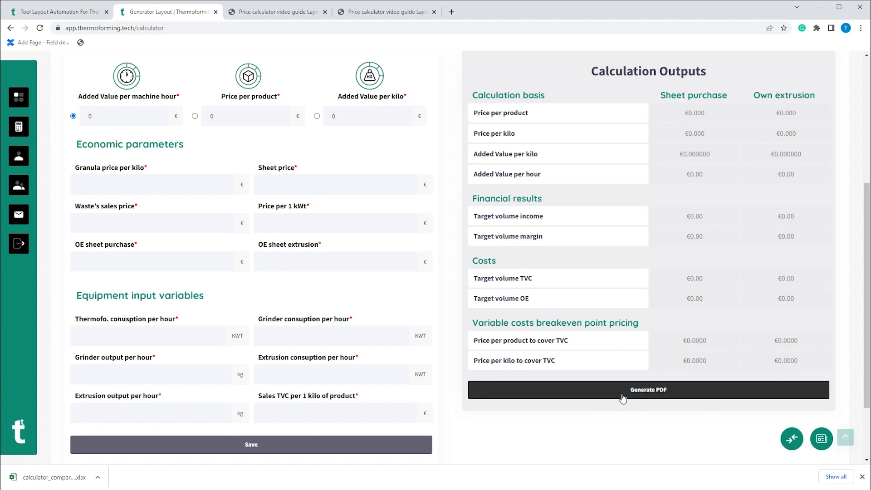
{"action": "scroll", "coordinate": [622, 398], "scroll_direction": "up", "scroll_amount": 5}
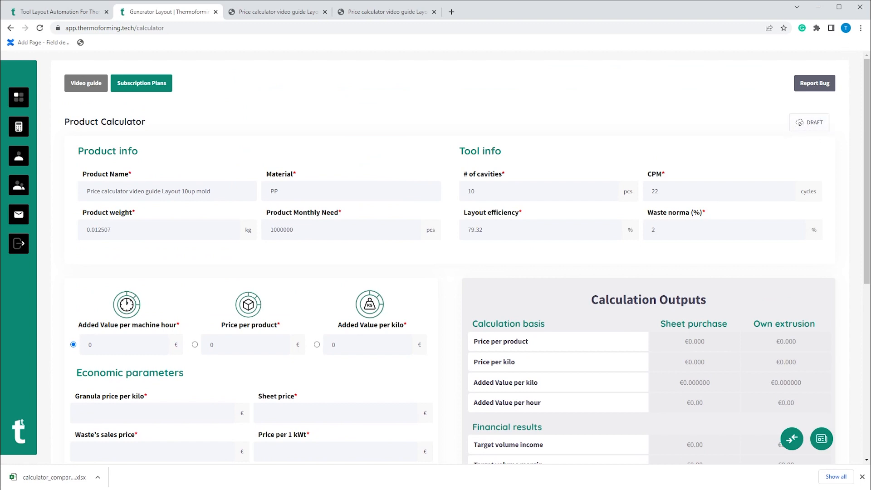
{"action": "left_click", "coordinate": [317, 344]}
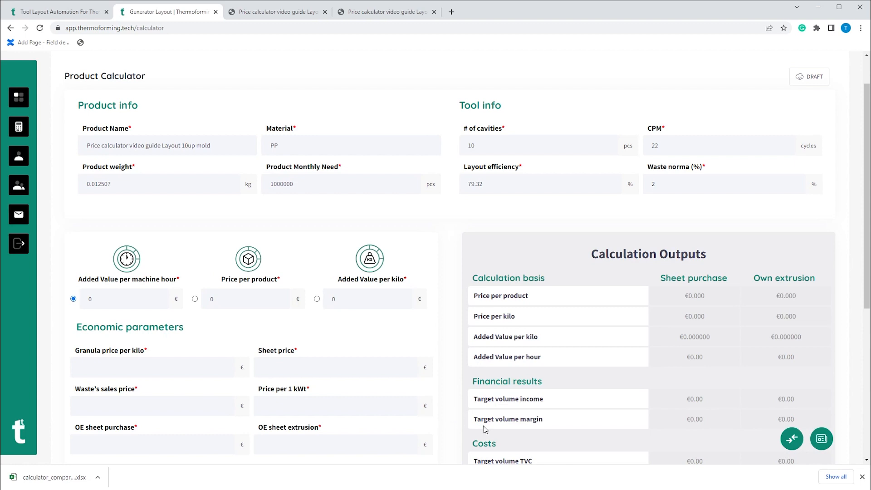
{"action": "left_click", "coordinate": [317, 299]}
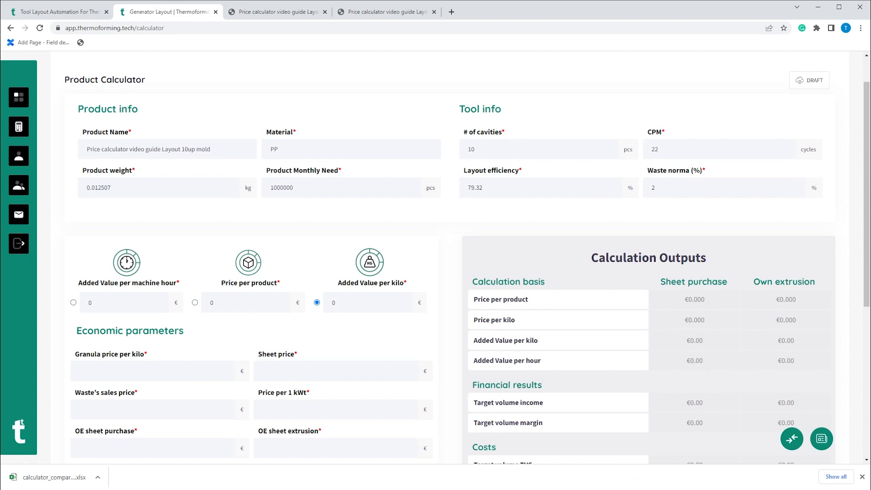
Set the granula price per kilo to 1.5 €, the sheet price to 2 € and the waste's sales price to 0.6 €.
{"action": "scroll", "coordinate": [134, 217], "scroll_direction": "down", "scroll_amount": 2}
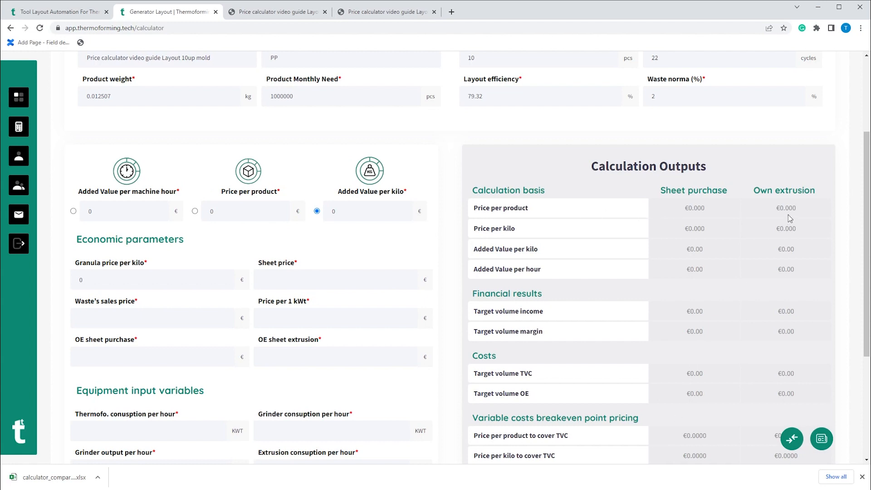
{"action": "left_click", "coordinate": [112, 276]}
{"action": "type", "text": "1.5"}
{"action": "left_click", "coordinate": [344, 280]}
{"action": "type", "text": "2"}
{"action": "left_click", "coordinate": [153, 314]}
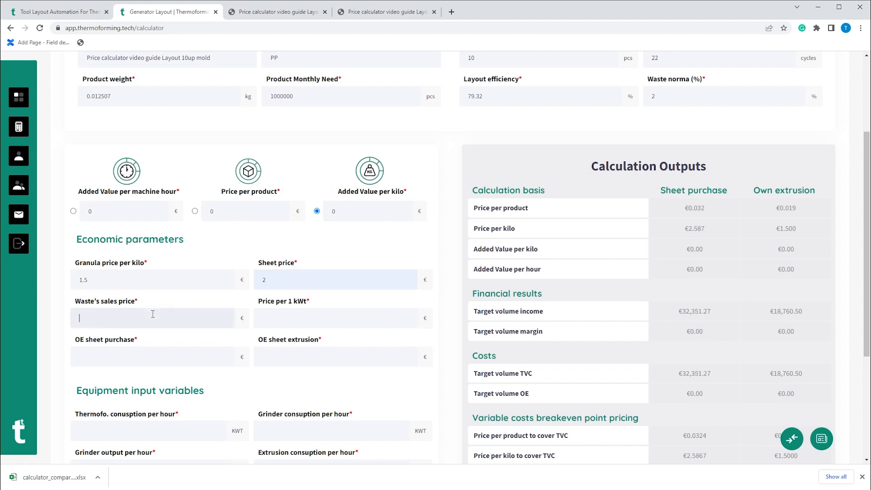
{"action": "type", "text": "0.6"}
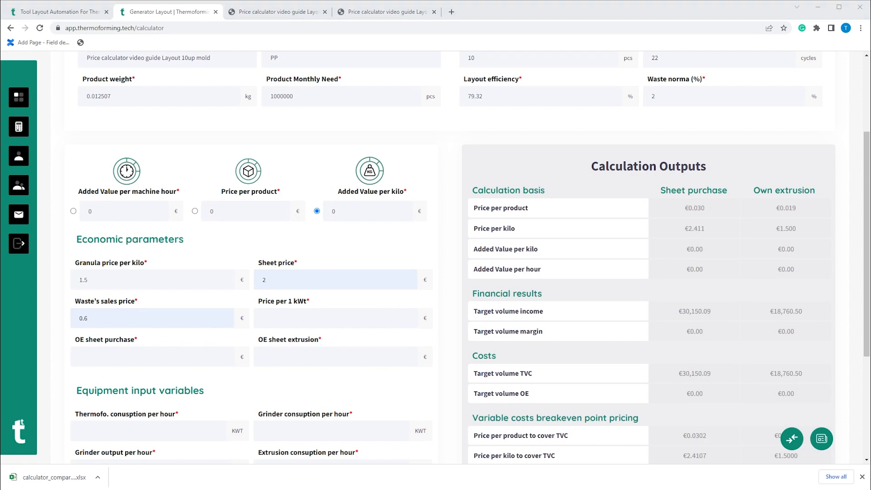
Set the Added Value per kilo to 1 €.
{"action": "scroll", "coordinate": [359, 193], "scroll_direction": "down", "scroll_amount": 1}
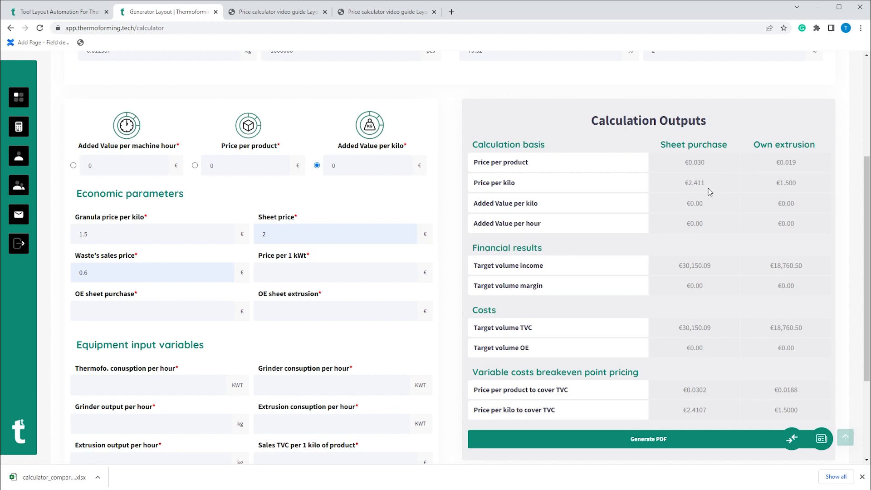
{"action": "double_click", "coordinate": [349, 161]}
{"action": "type", "text": "1"}
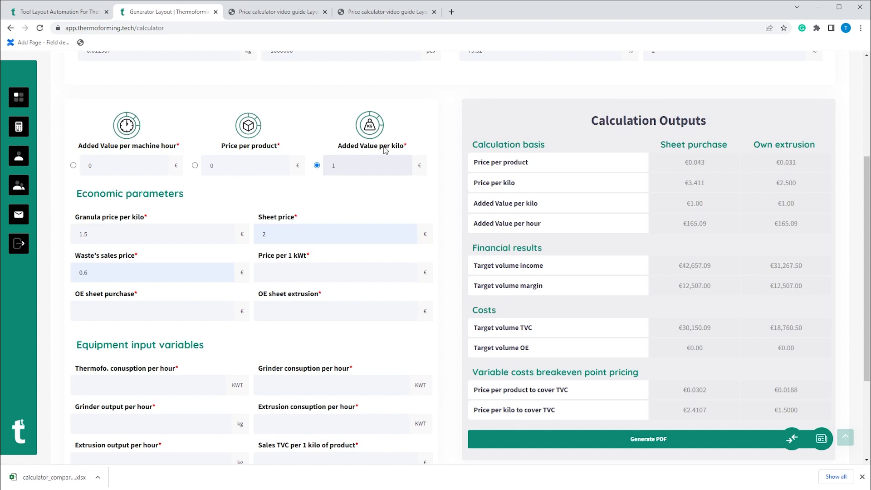
{"action": "left_click", "coordinate": [431, 134]}
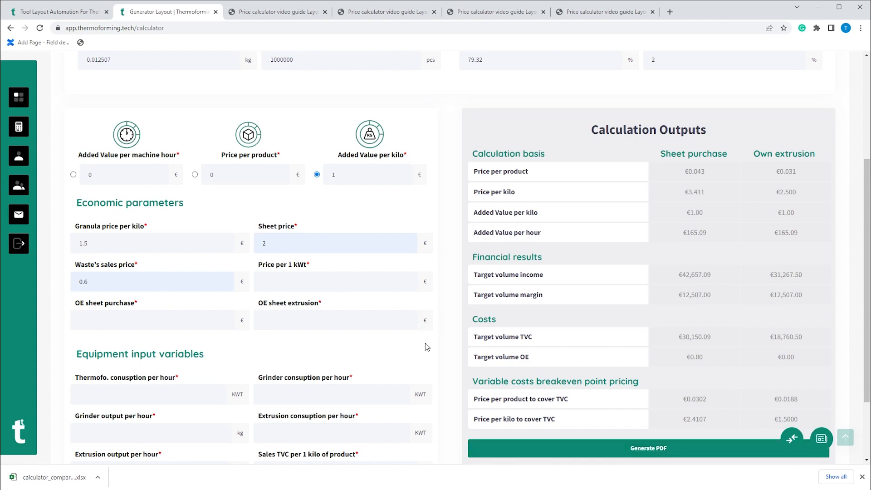
Call up PDF generation for this calculation and cancel it without entering a revision name.
{"action": "left_click", "coordinate": [545, 447]}
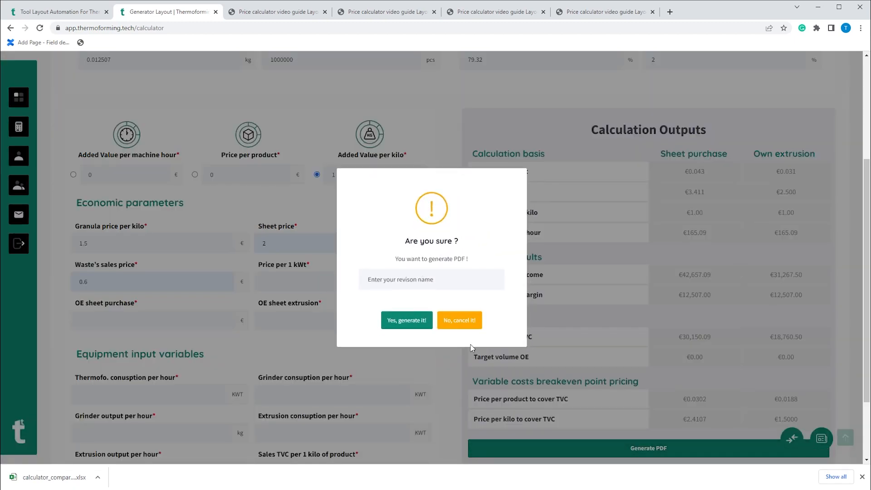
{"action": "left_click", "coordinate": [467, 322]}
{"action": "scroll", "coordinate": [522, 282], "scroll_direction": "up", "scroll_amount": 4}
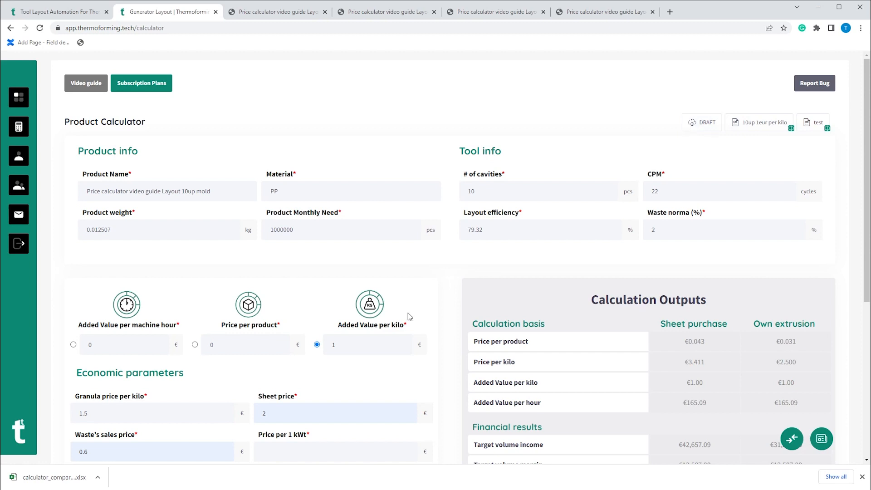
Switch the calculation basis to Price per product and set it to 0.032 €.
{"action": "scroll", "coordinate": [410, 316], "scroll_direction": "down", "scroll_amount": 4}
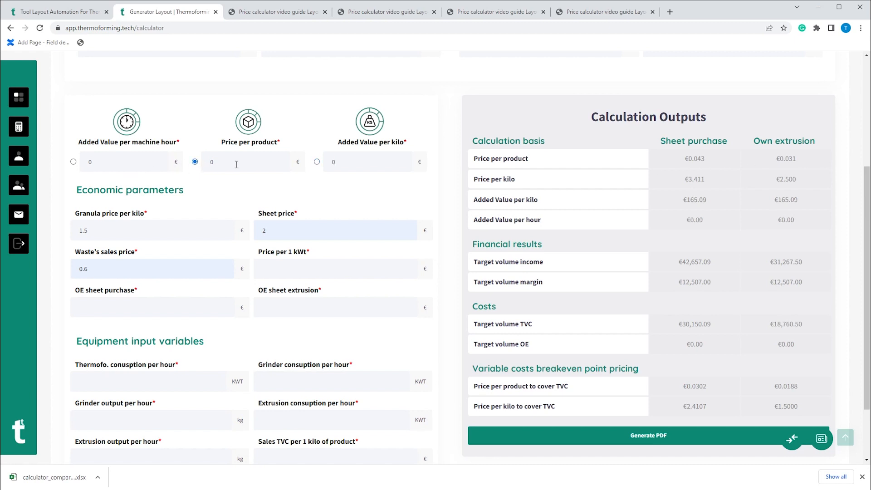
{"action": "type", "text": "."}
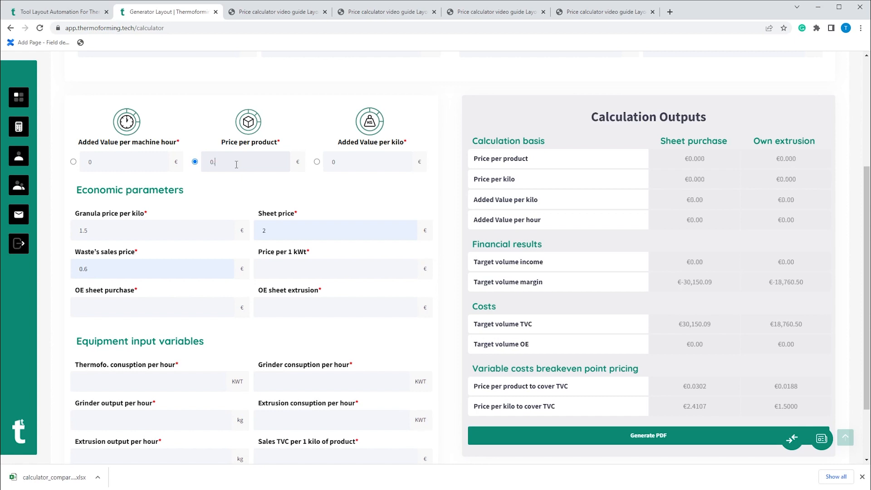
{"action": "type", "text": "032"}
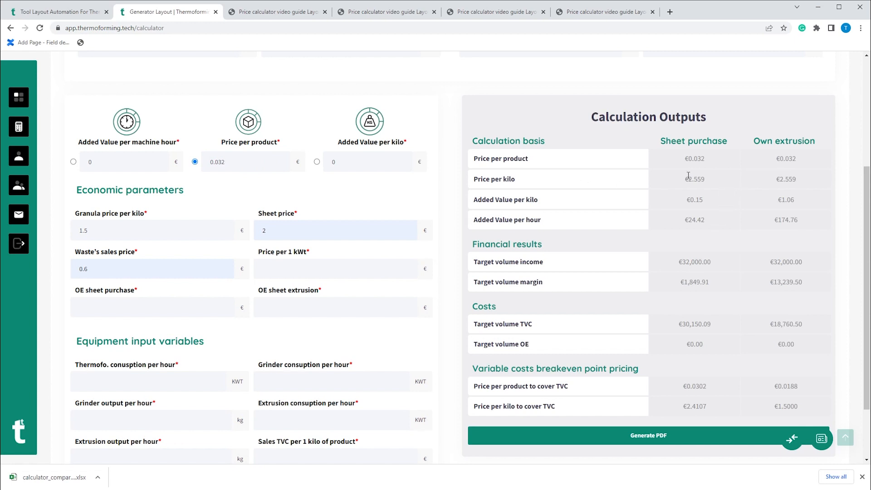
Examine the price per kilo, added value and target volume margin outputs for sheet purchase and own extrusion.
{"action": "left_click_drag", "start_coordinate": [682, 178], "coordinate": [703, 179]}
{"action": "left_click", "coordinate": [725, 185]}
{"action": "scroll", "coordinate": [775, 240], "scroll_direction": "down", "scroll_amount": 1}
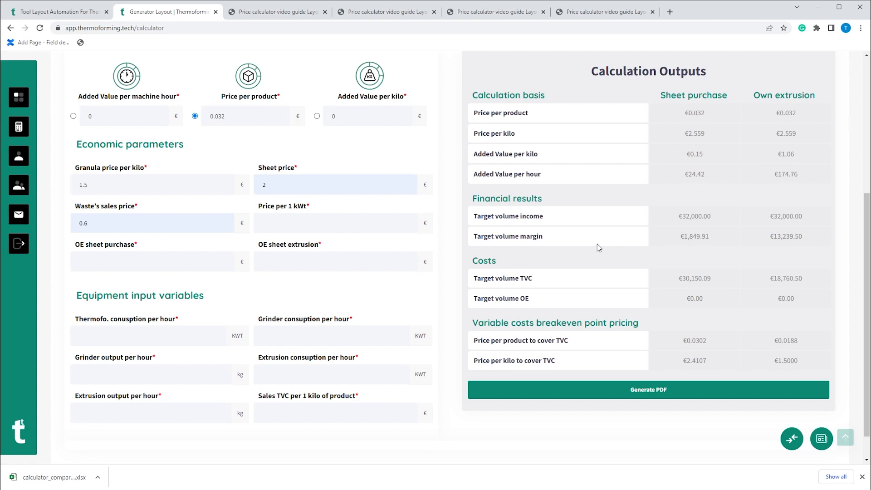
{"action": "scroll", "coordinate": [598, 248], "scroll_direction": "up", "scroll_amount": 2}
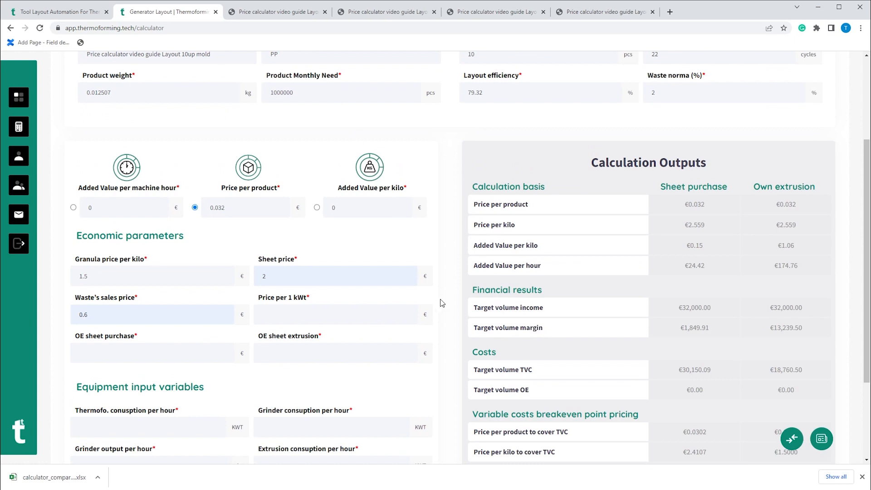
Switch the calculation basis to Added Value per machine hour and set it to 140 €.
{"action": "scroll", "coordinate": [442, 303], "scroll_direction": "down", "scroll_amount": 2}
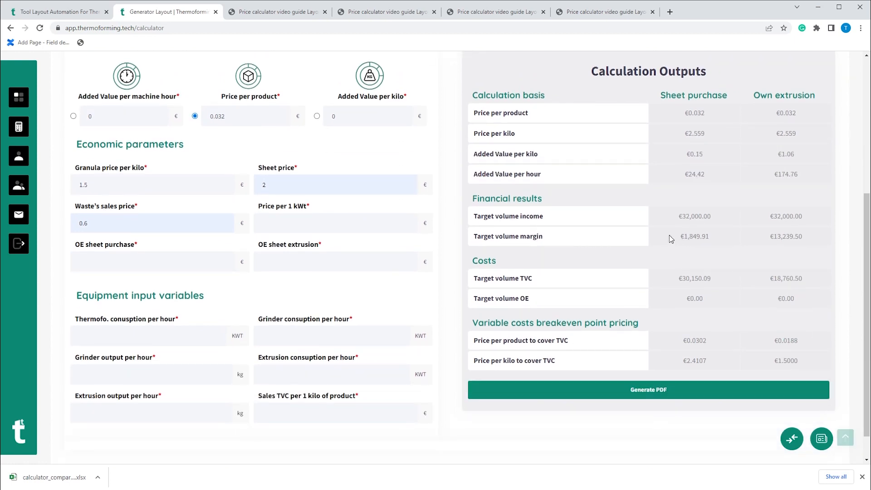
{"action": "left_click_drag", "start_coordinate": [671, 238], "coordinate": [715, 242]}
{"action": "left_click", "coordinate": [73, 117]}
{"action": "double_click", "coordinate": [133, 115]}
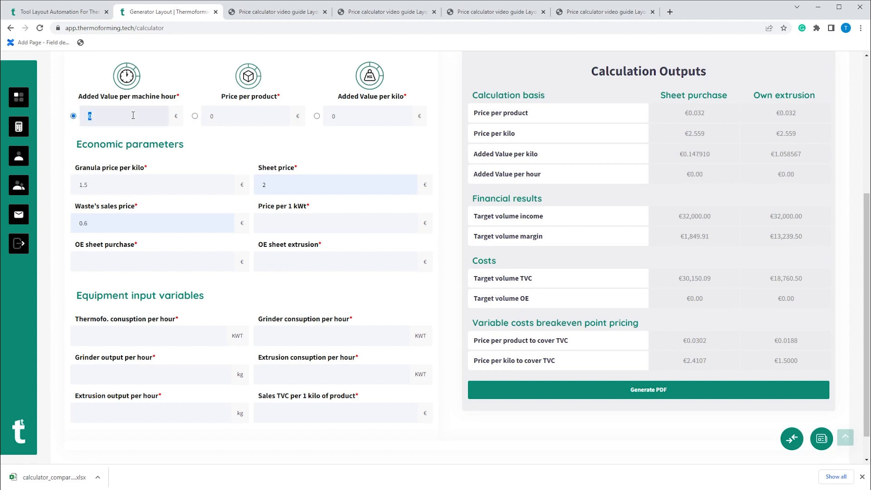
{"action": "type", "text": "140"}
Set the price per 1 kWt to 0.4 € in the economic parameters.
{"action": "scroll", "coordinate": [373, 252], "scroll_direction": "up", "scroll_amount": 1}
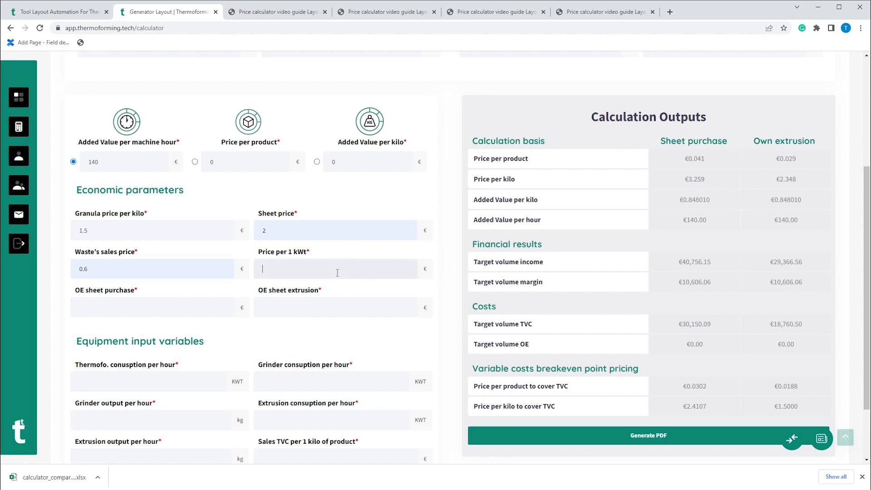
{"action": "type", "text": "0.4"}
{"action": "left_click", "coordinate": [322, 295]}
Set the thermoforming consumption to 55 KWT, grinder consumption to 20 KWT and grinder output to 1000 kg per hour.
{"action": "scroll", "coordinate": [232, 344], "scroll_direction": "down", "scroll_amount": 1}
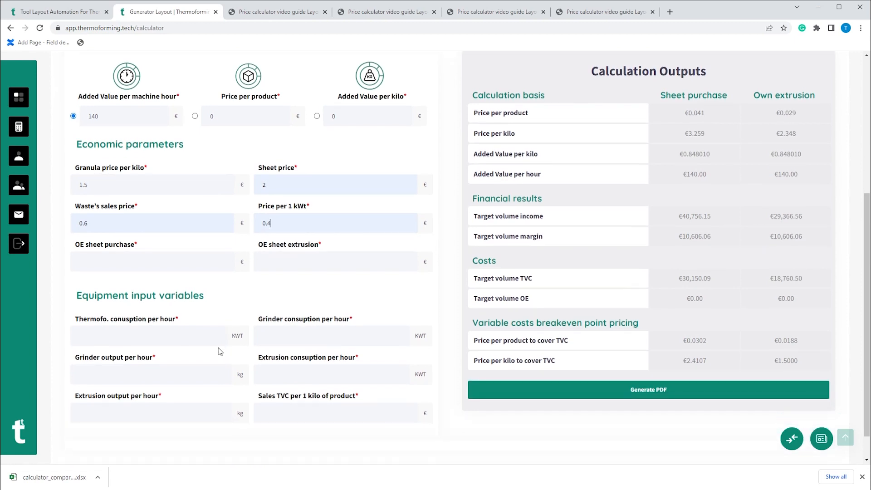
{"action": "left_click", "coordinate": [207, 339]}
{"action": "type", "text": "55"}
{"action": "left_click", "coordinate": [287, 330]}
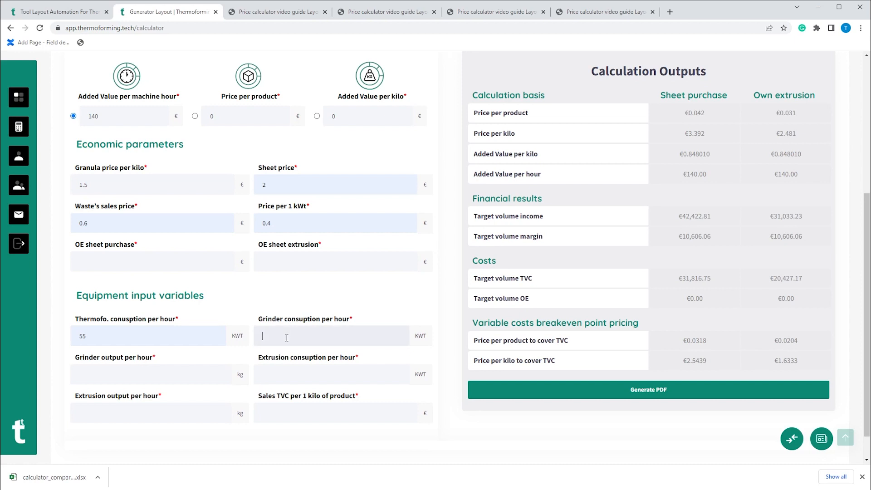
{"action": "type", "text": "20"}
{"action": "left_click", "coordinate": [182, 373]}
{"action": "type", "text": "1000"}
Set the extrusion consumption to 200 KWT and the extrusion output to 800 kg per hour.
{"action": "left_click", "coordinate": [311, 373]}
{"action": "type", "text": "200"}
{"action": "left_click", "coordinate": [184, 413]}
{"action": "type", "text": "800"}
Set the OE sheet purchase to 10000 € and the OE sheet extrusion to 15000 €.
{"action": "scroll", "coordinate": [156, 258], "scroll_direction": "up", "scroll_amount": 1}
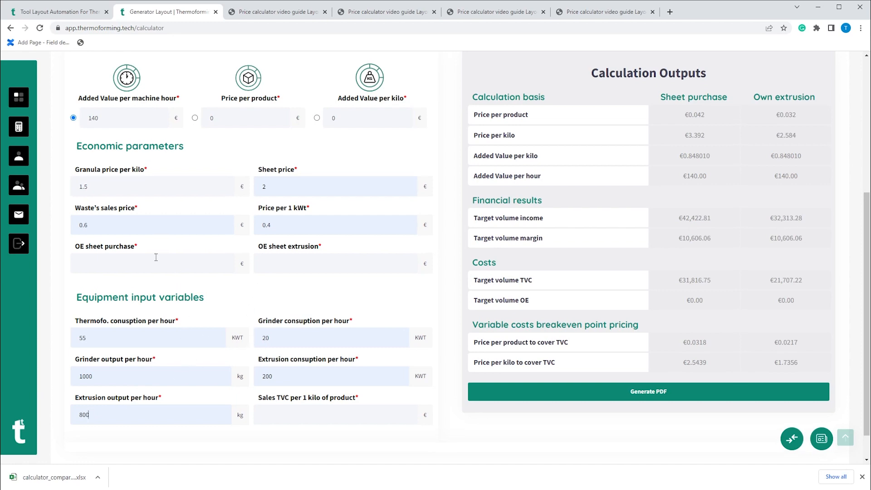
{"action": "scroll", "coordinate": [156, 257], "scroll_direction": "up", "scroll_amount": 5}
{"action": "scroll", "coordinate": [196, 287], "scroll_direction": "down", "scroll_amount": 5}
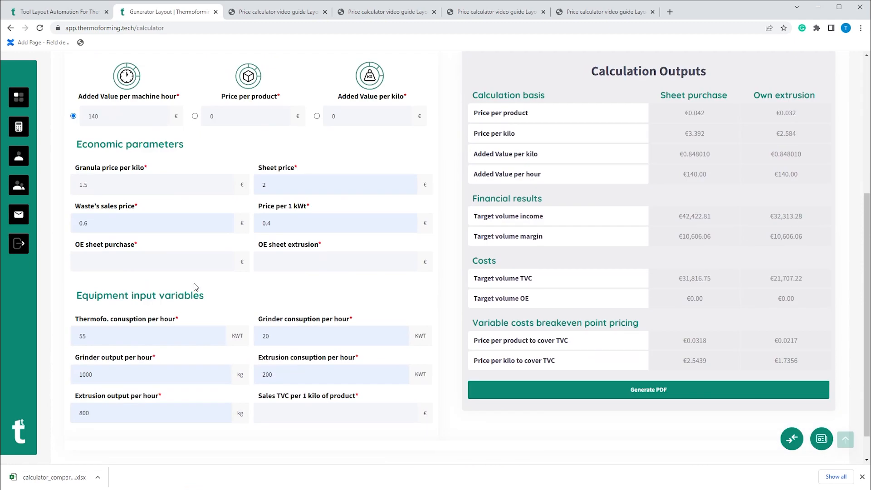
{"action": "double_click", "coordinate": [531, 280]}
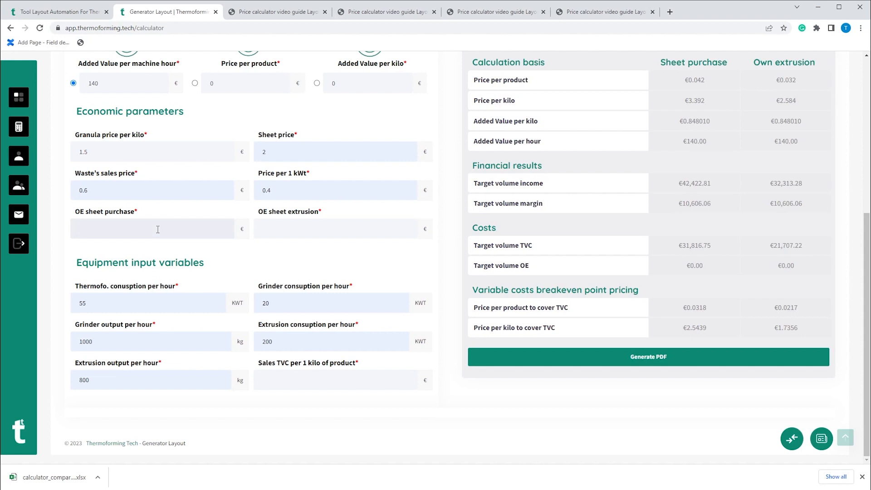
{"action": "left_click", "coordinate": [319, 227]}
{"action": "left_click", "coordinate": [161, 223]}
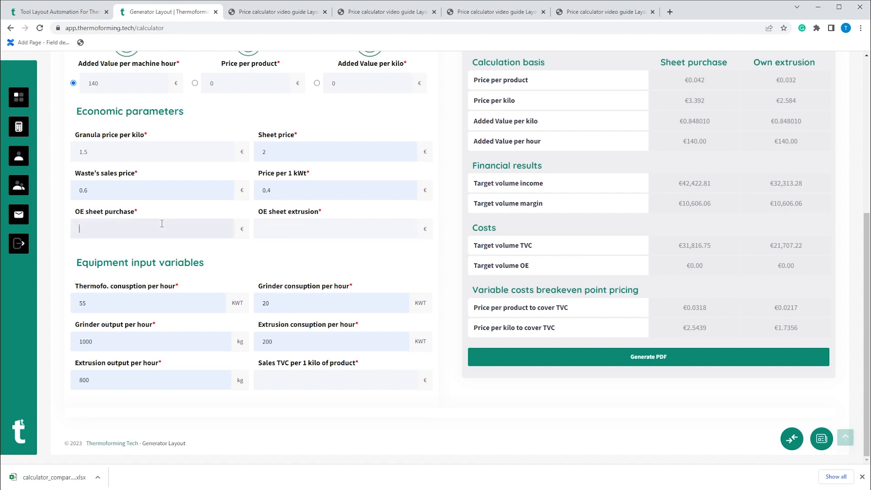
{"action": "left_click", "coordinate": [129, 275]}
{"action": "left_click", "coordinate": [312, 246]}
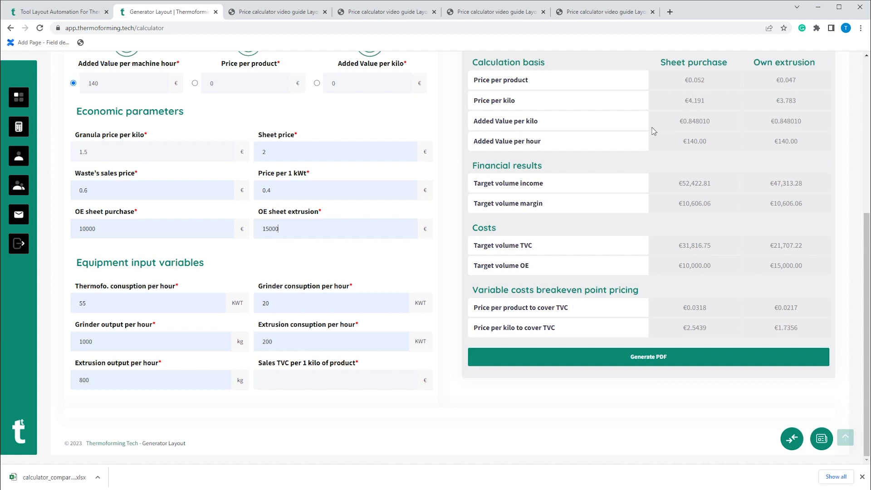
{"action": "left_click", "coordinate": [307, 238]}
Set the Sales TVC per 1 kilo of product to 0.2 €.
{"action": "left_click", "coordinate": [320, 375]}
{"action": "type", "text": "0.2"}
{"action": "scroll", "coordinate": [729, 246], "scroll_direction": "up", "scroll_amount": 3}
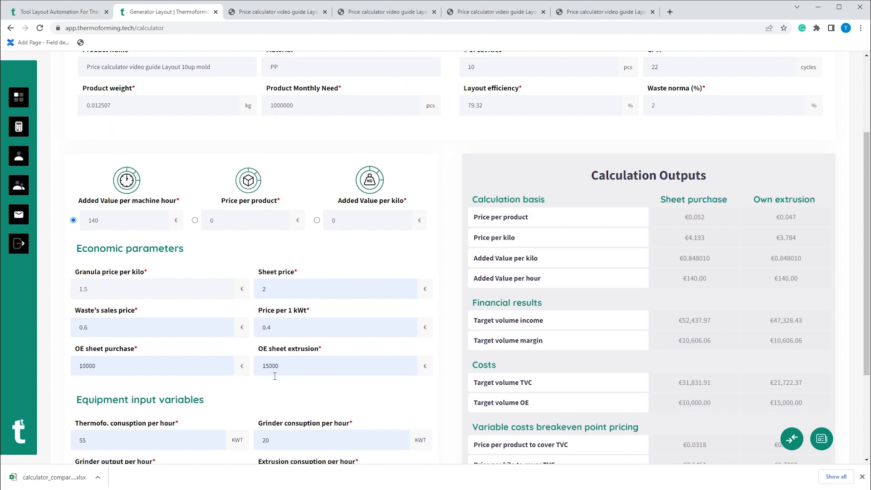
{"action": "scroll", "coordinate": [274, 376], "scroll_direction": "down", "scroll_amount": 3}
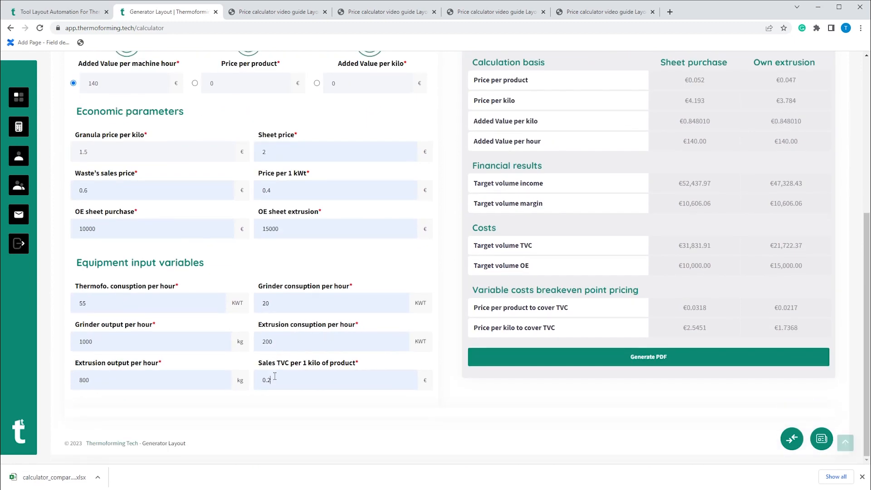
Generate a PDF of the calculation with the revision name "10up 140eur per machine hour complete".
{"action": "left_click", "coordinate": [526, 359]}
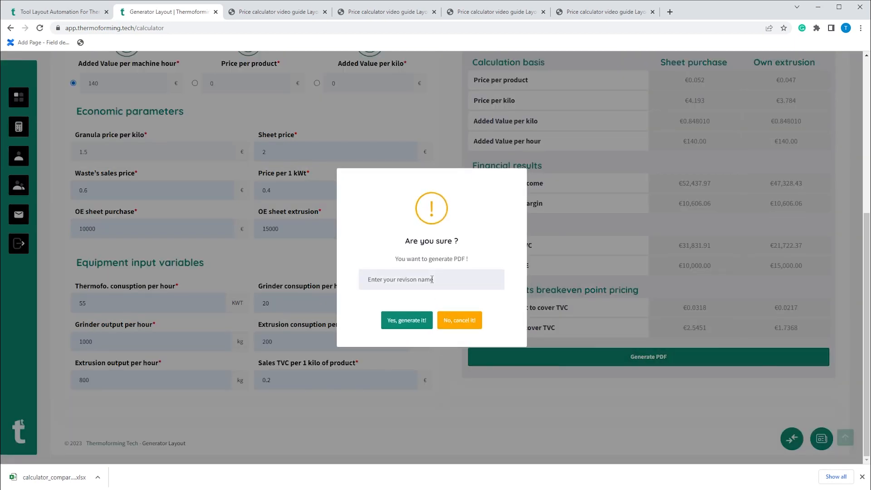
{"action": "type", "text": "10up 140eur per machine complete"}
{"action": "left_click", "coordinate": [414, 321]}
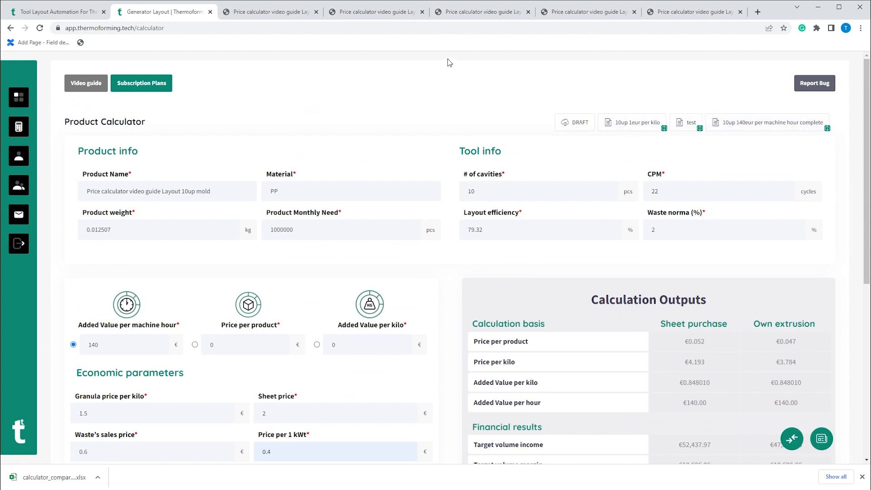
Look through the open price calculation and layout PDF exports, and return to the product calculator.
{"action": "left_click", "coordinate": [256, 12]}
{"action": "left_click", "coordinate": [371, 13]}
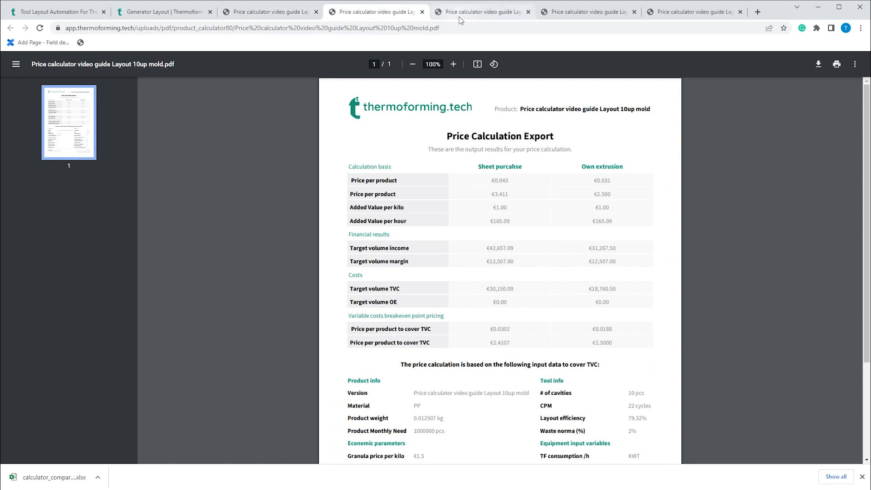
{"action": "left_click", "coordinate": [462, 17]}
{"action": "left_click", "coordinate": [549, 14]}
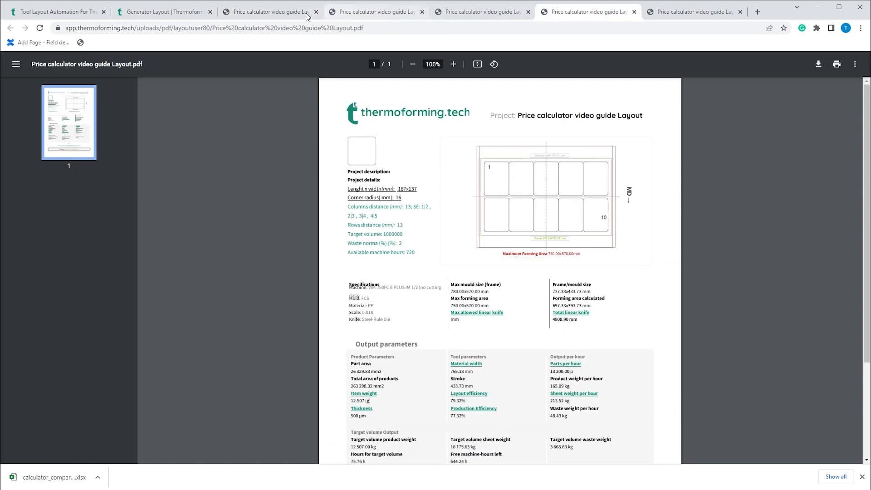
{"action": "left_click", "coordinate": [175, 13]}
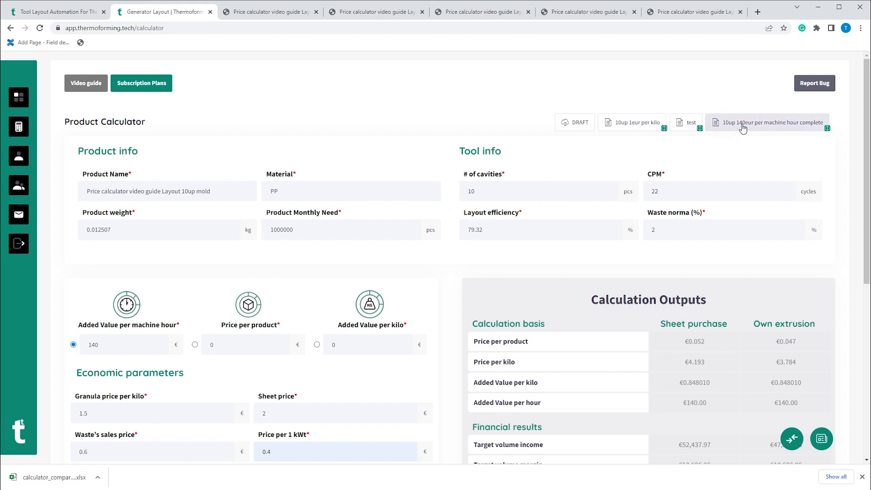
Try 12 cavities in the tool info and reload the "10up 140eur per machine hour complete" revision.
{"action": "double_click", "coordinate": [521, 194]}
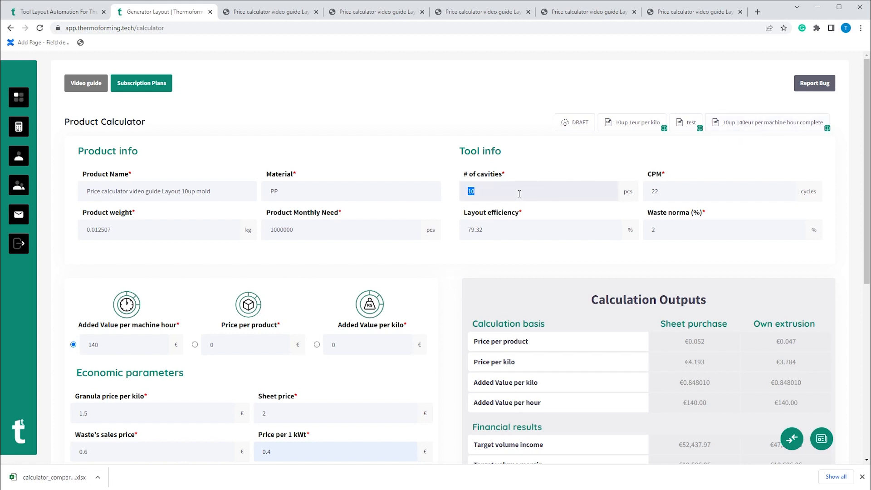
{"action": "type", "text": "12"}
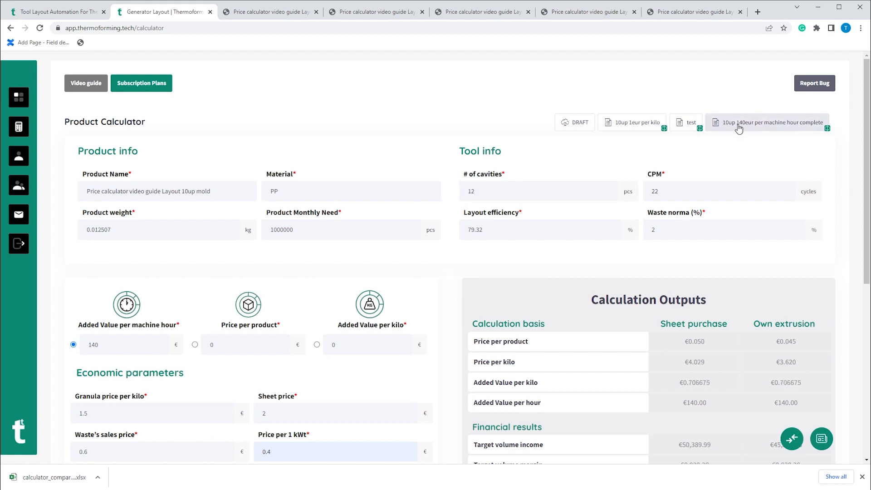
{"action": "left_click", "coordinate": [739, 128]}
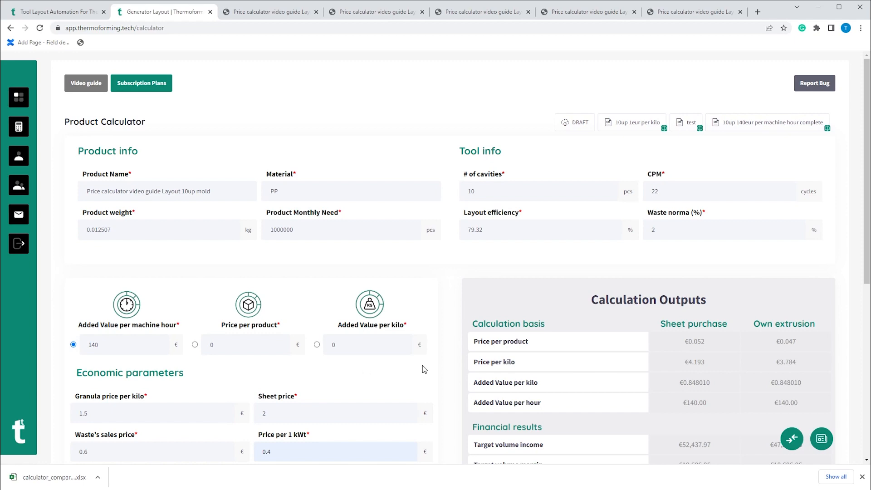
Open the "10up 1eur per kilo" revision and examine its calculation basis, economic parameters and outputs.
{"action": "scroll", "coordinate": [425, 368], "scroll_direction": "down", "scroll_amount": 5}
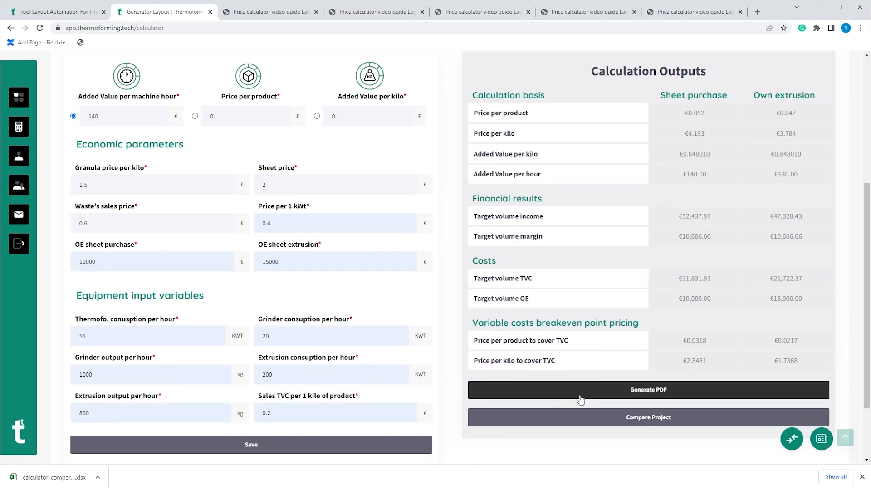
{"action": "scroll", "coordinate": [548, 164], "scroll_direction": "up", "scroll_amount": 5}
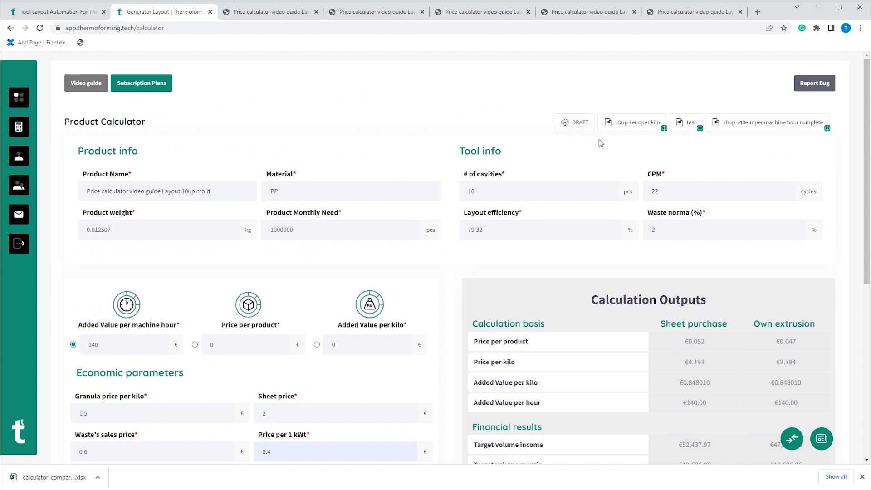
{"action": "left_click", "coordinate": [622, 130]}
{"action": "scroll", "coordinate": [310, 308], "scroll_direction": "down", "scroll_amount": 3}
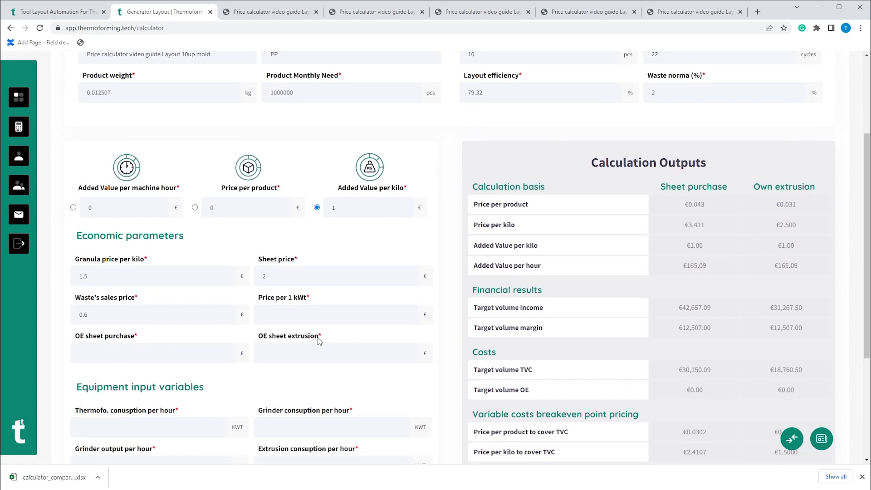
{"action": "scroll", "coordinate": [319, 343], "scroll_direction": "up", "scroll_amount": 3}
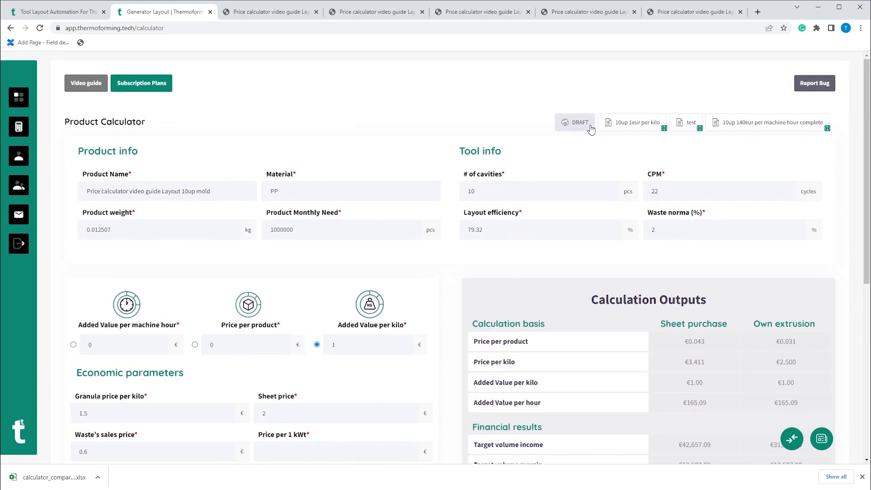
{"action": "scroll", "coordinate": [242, 313], "scroll_direction": "down", "scroll_amount": 4}
{"action": "scroll", "coordinate": [495, 190], "scroll_direction": "up", "scroll_amount": 4}
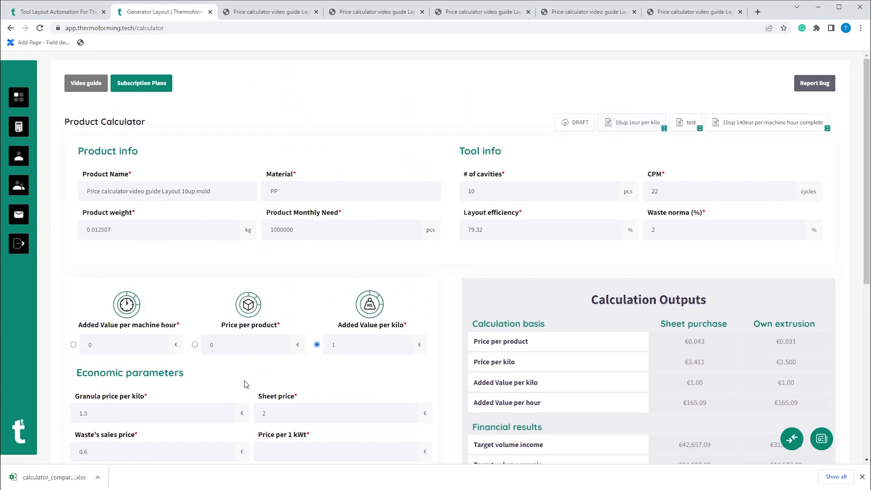
{"action": "scroll", "coordinate": [244, 381], "scroll_direction": "down", "scroll_amount": 5}
{"action": "scroll", "coordinate": [244, 380], "scroll_direction": "up", "scroll_amount": 5}
Load the "10up 140eur per machine hour complete" revision and review its inputs and outputs.
{"action": "left_click", "coordinate": [752, 129]}
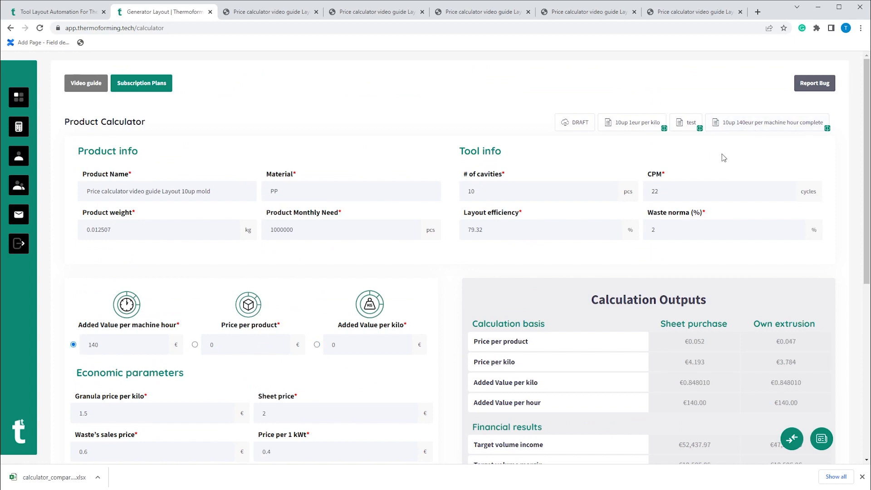
{"action": "scroll", "coordinate": [289, 349], "scroll_direction": "down", "scroll_amount": 3}
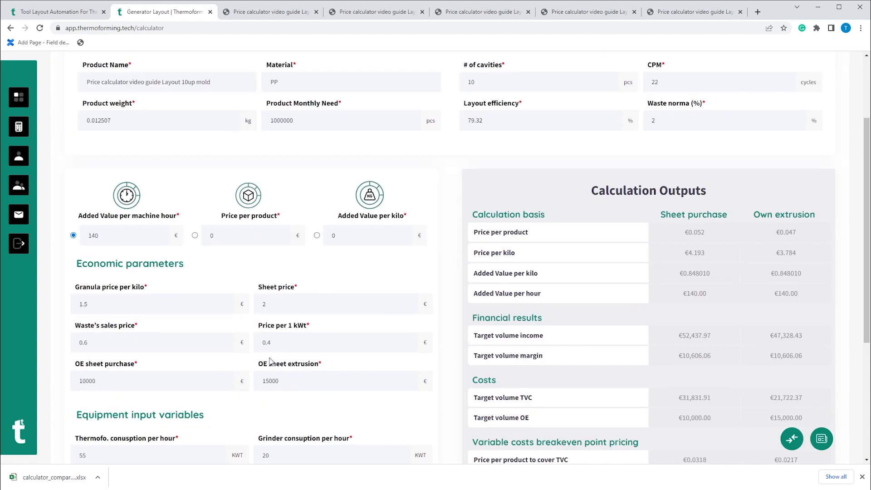
{"action": "scroll", "coordinate": [282, 271], "scroll_direction": "down", "scroll_amount": 3}
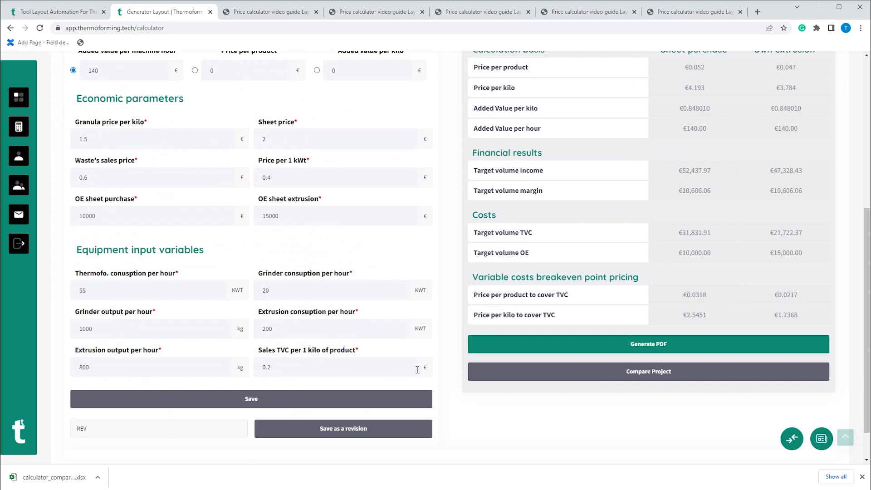
{"action": "scroll", "coordinate": [417, 370], "scroll_direction": "up", "scroll_amount": 5}
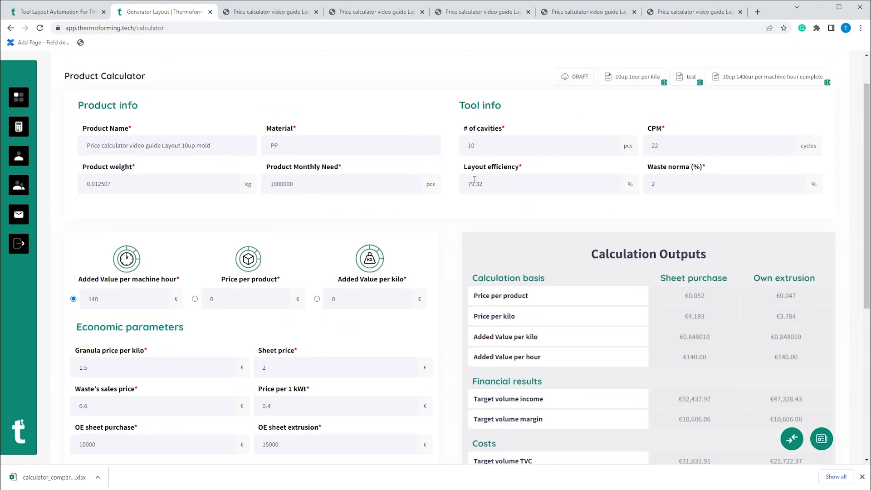
{"action": "scroll", "coordinate": [264, 352], "scroll_direction": "down", "scroll_amount": 5}
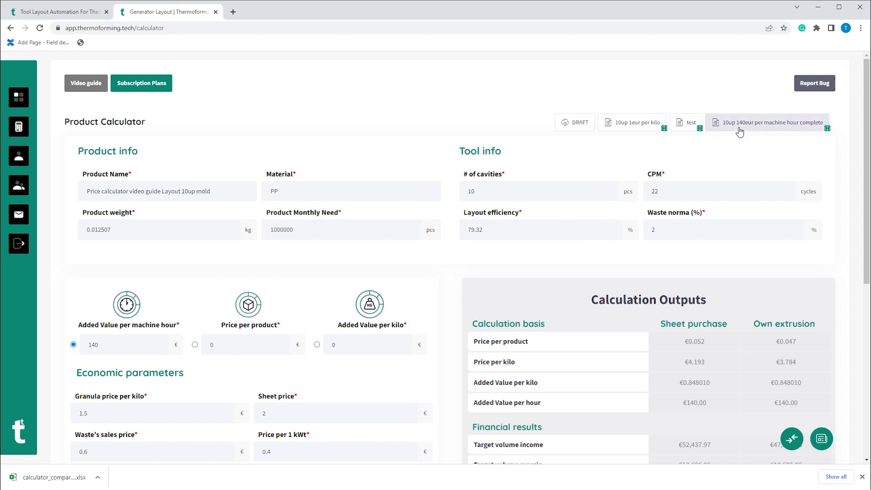
Open the compare list, switch to Calculator Compare and look through the saved calculator comparisons.
{"action": "scroll", "coordinate": [635, 272], "scroll_direction": "down", "scroll_amount": 7}
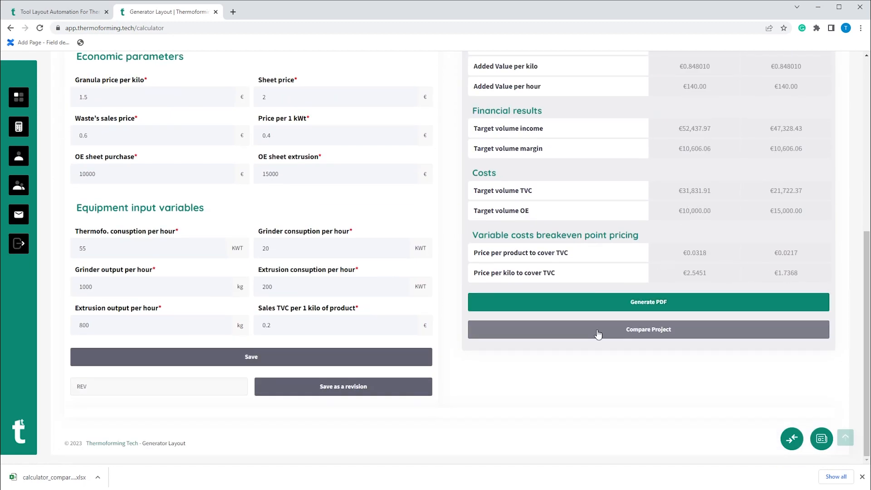
{"action": "left_click", "coordinate": [794, 442]}
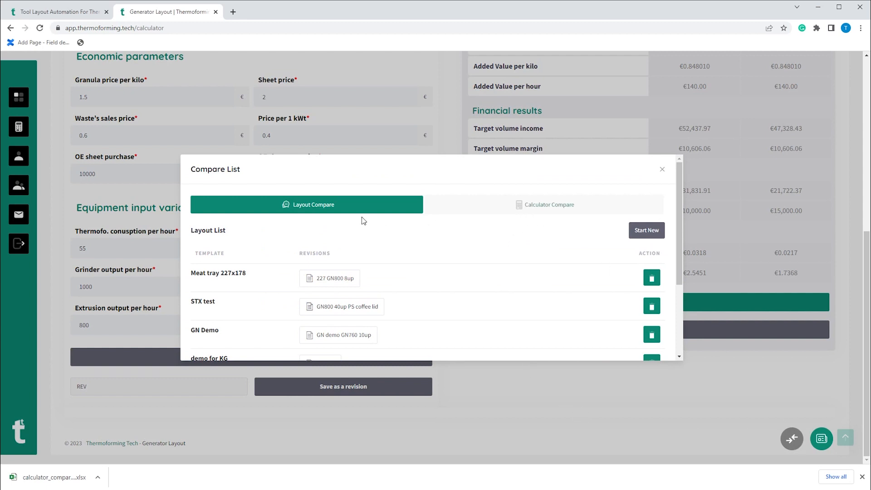
{"action": "left_click", "coordinate": [492, 210]}
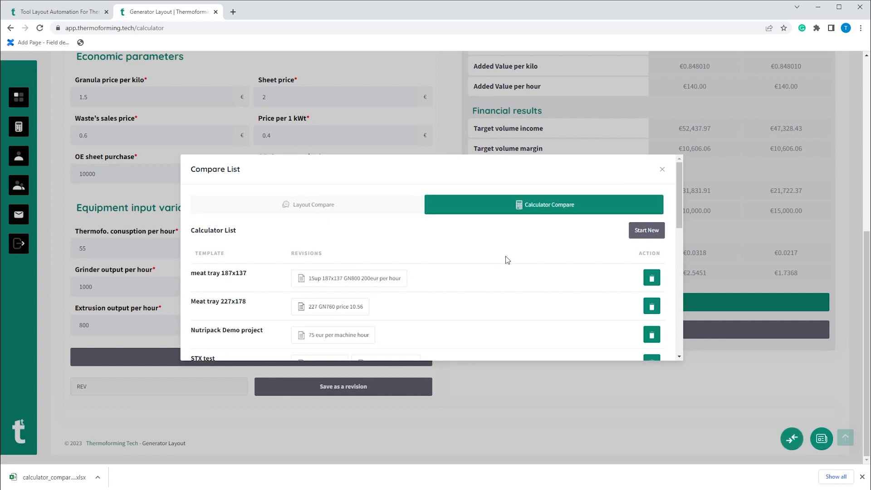
{"action": "scroll", "coordinate": [472, 279], "scroll_direction": "down", "scroll_amount": 8}
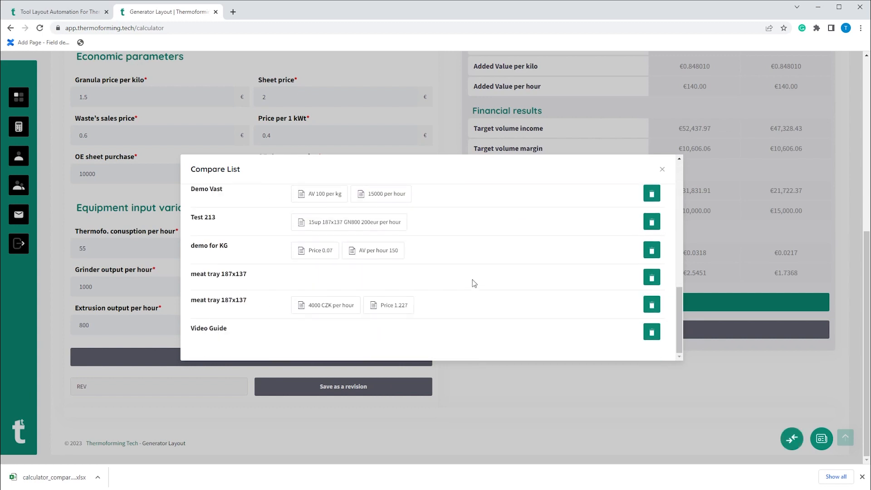
{"action": "scroll", "coordinate": [472, 280], "scroll_direction": "up", "scroll_amount": 7}
{"action": "scroll", "coordinate": [472, 280], "scroll_direction": "up", "scroll_amount": 1}
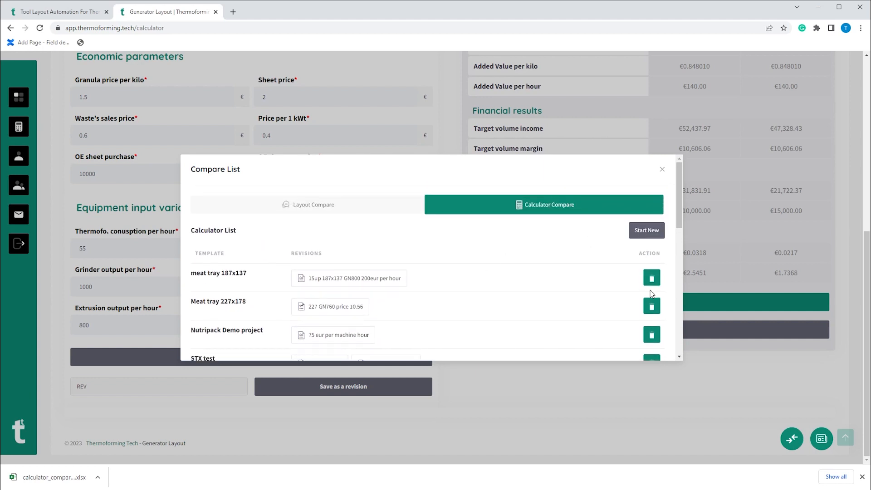
Start a new calculator comparison with the "10up 140eur per machine hour complete" revision of the Layout 10up mold project.
{"action": "left_click", "coordinate": [636, 231]}
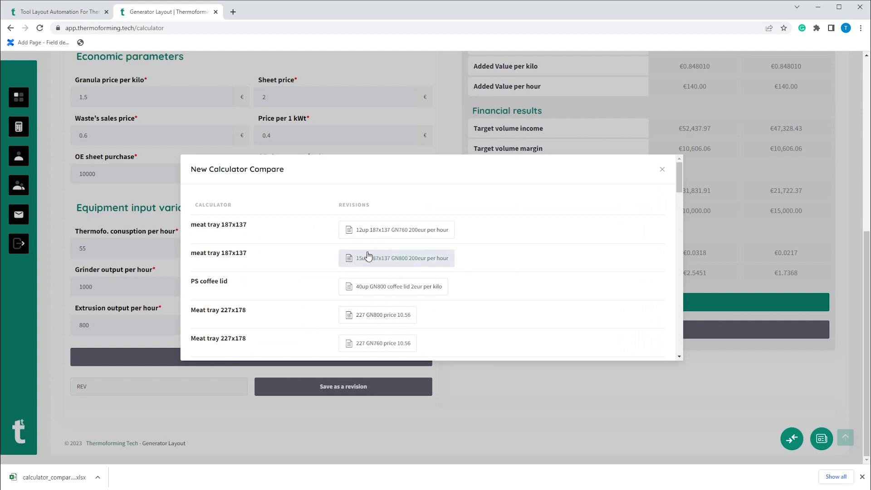
{"action": "scroll", "coordinate": [358, 252], "scroll_direction": "down", "scroll_amount": 5}
{"action": "scroll", "coordinate": [358, 252], "scroll_direction": "down", "scroll_amount": 10}
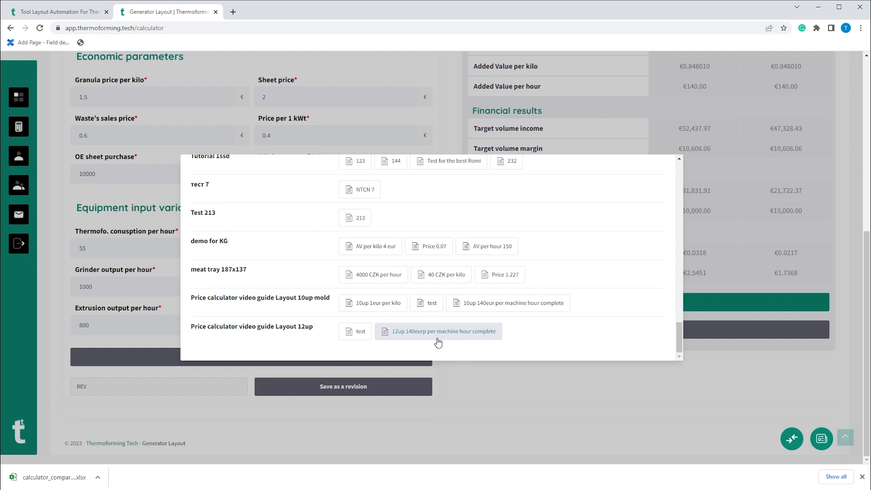
{"action": "left_click", "coordinate": [481, 308]}
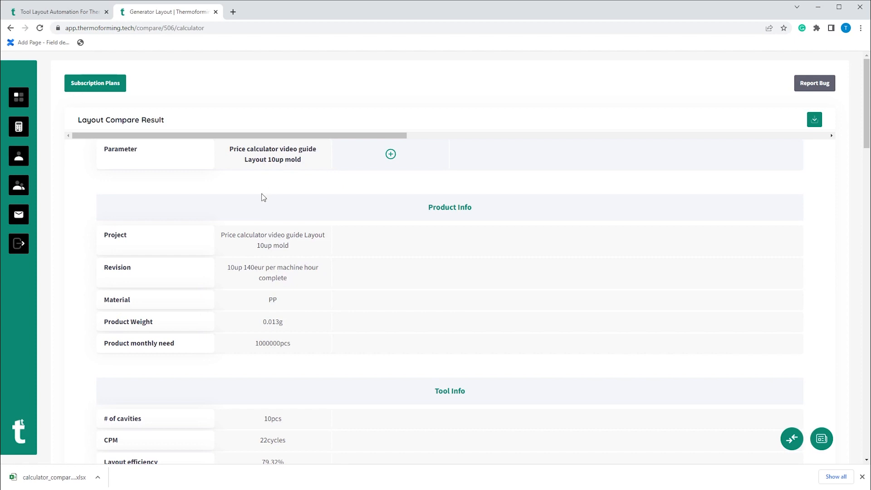
{"action": "scroll", "coordinate": [263, 197], "scroll_direction": "down", "scroll_amount": 20}
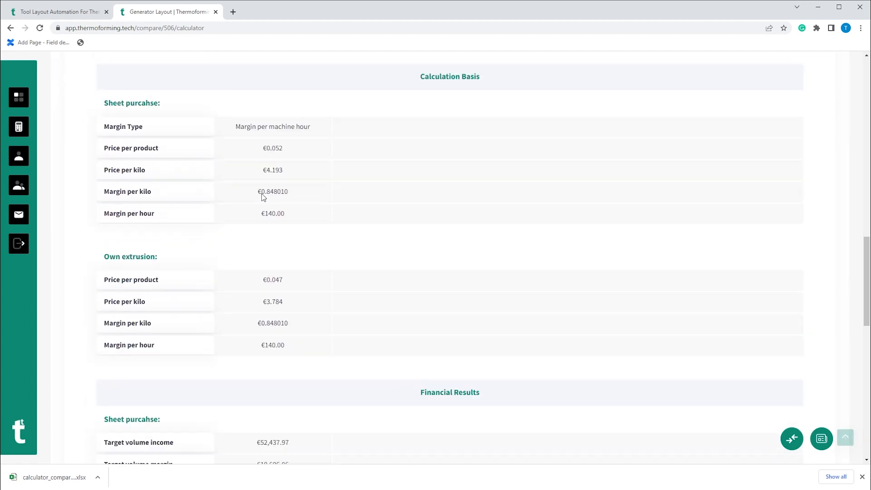
{"action": "scroll", "coordinate": [263, 197], "scroll_direction": "up", "scroll_amount": 20}
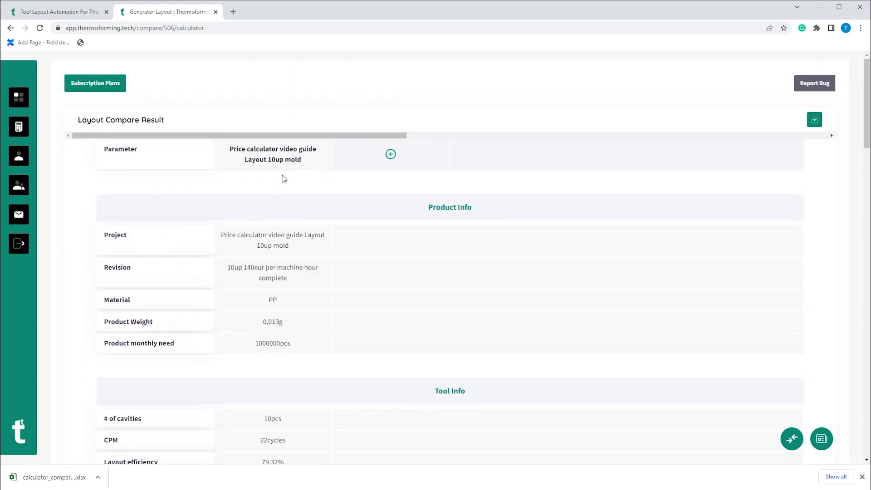
Add the "12up 140eurp per machine hour complete" revision of the Layout 12up project to the comparison.
{"action": "left_click", "coordinate": [372, 160]}
{"action": "scroll", "coordinate": [371, 282], "scroll_direction": "down", "scroll_amount": 15}
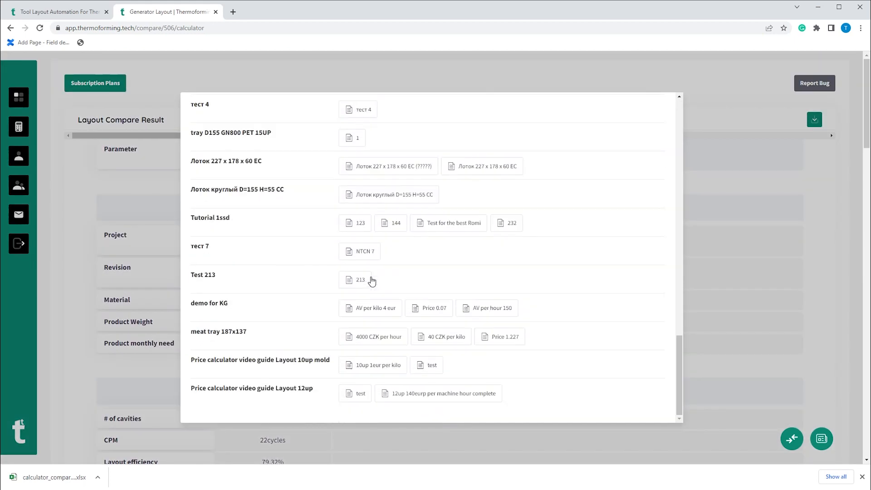
{"action": "left_click", "coordinate": [422, 393]}
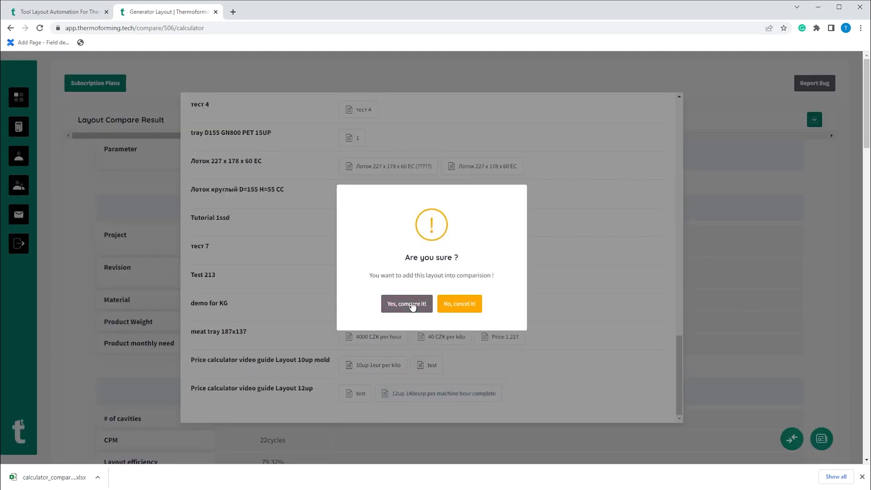
{"action": "left_click", "coordinate": [408, 303]}
{"action": "scroll", "coordinate": [547, 204], "scroll_direction": "up", "scroll_amount": 15}
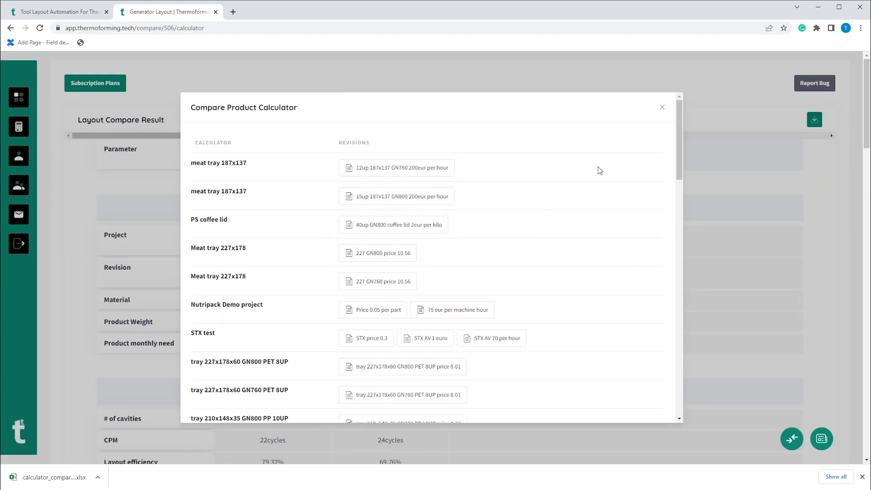
{"action": "left_click", "coordinate": [663, 108]}
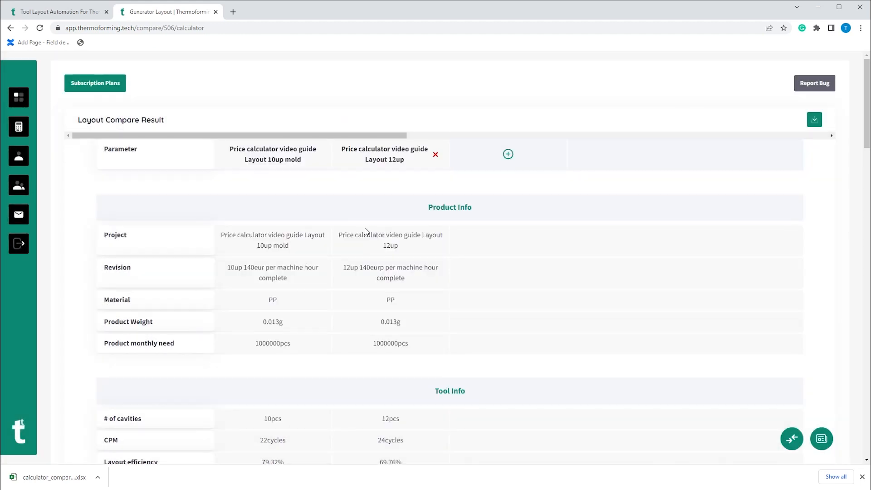
Compare the 10up and 12up columns from tool info and economic parameters through calculation basis, costs and breakeven pricing point.
{"action": "scroll", "coordinate": [324, 246], "scroll_direction": "down", "scroll_amount": 2}
{"action": "scroll", "coordinate": [324, 246], "scroll_direction": "down", "scroll_amount": 7}
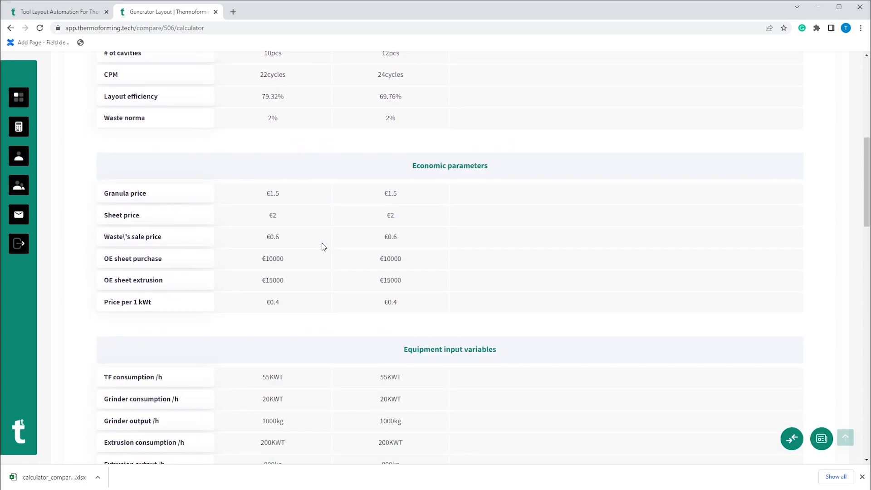
{"action": "scroll", "coordinate": [326, 236], "scroll_direction": "down", "scroll_amount": 10}
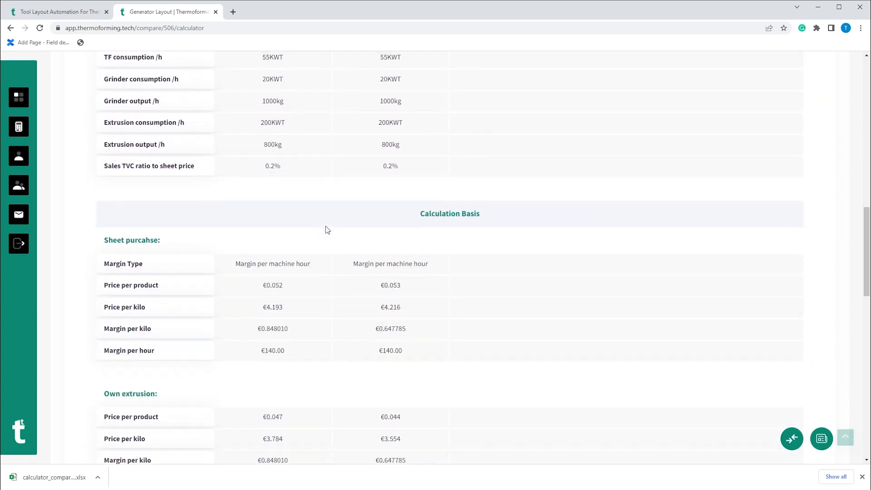
{"action": "scroll", "coordinate": [320, 248], "scroll_direction": "down", "scroll_amount": 5}
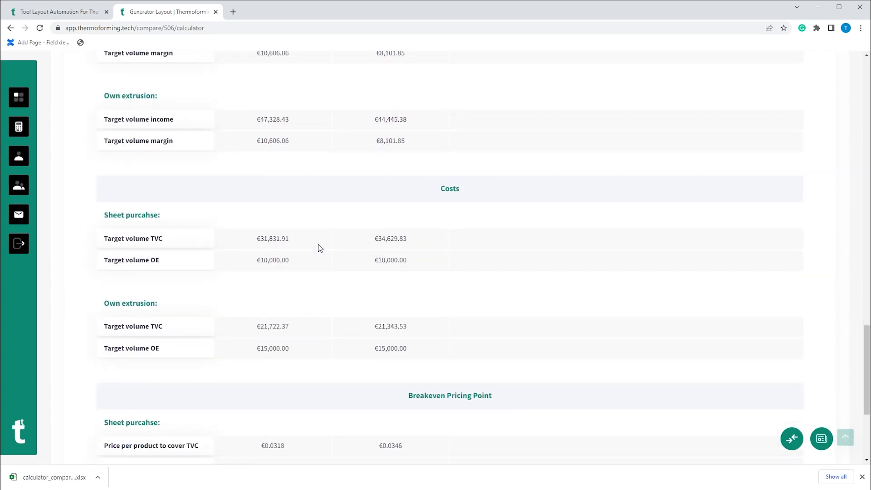
{"action": "scroll", "coordinate": [317, 239], "scroll_direction": "down", "scroll_amount": 3}
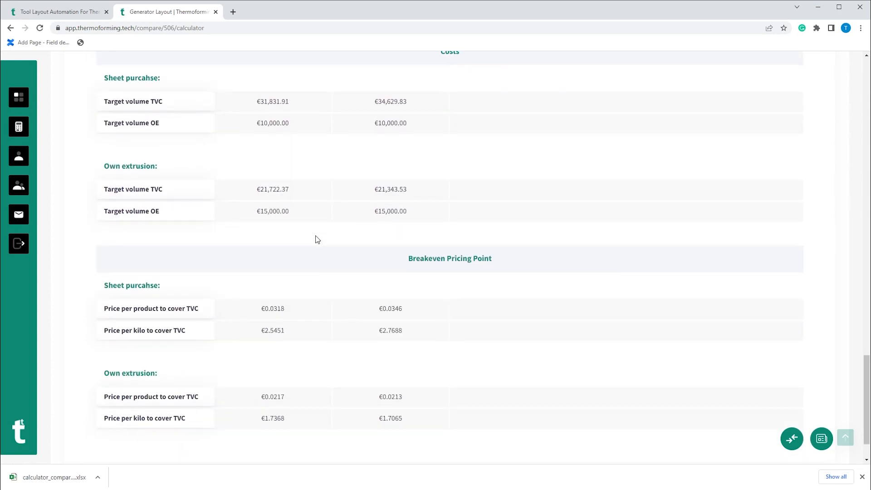
{"action": "scroll", "coordinate": [130, 280], "scroll_direction": "down", "scroll_amount": 1}
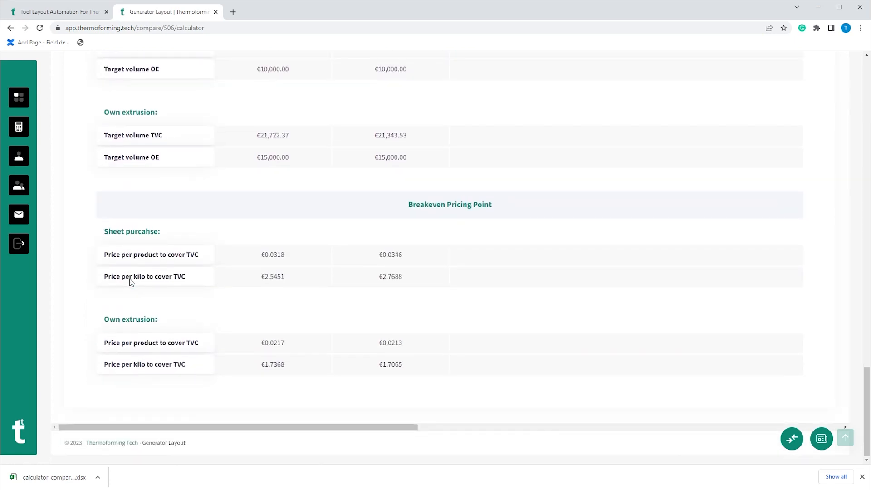
Export the 10up and 12up calculator comparison result and confirm the export.
{"action": "scroll", "coordinate": [300, 314], "scroll_direction": "up", "scroll_amount": 8}
{"action": "scroll", "coordinate": [302, 310], "scroll_direction": "up", "scroll_amount": 20}
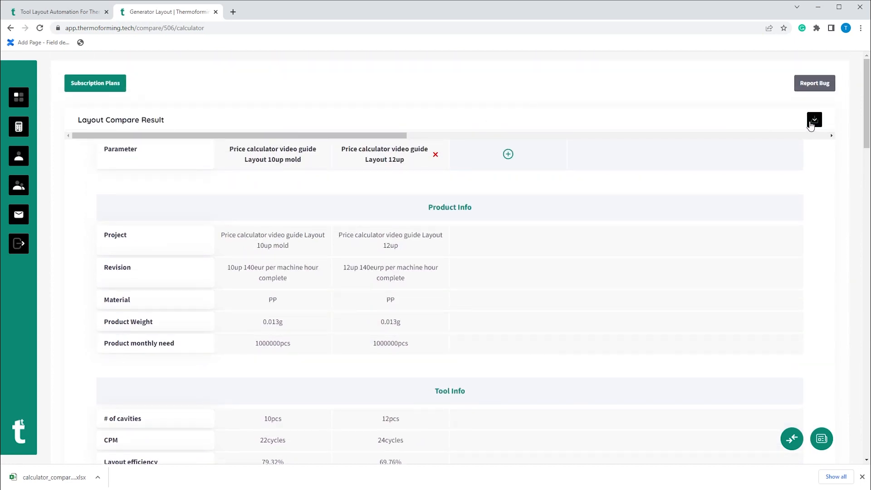
{"action": "left_click", "coordinate": [811, 121]}
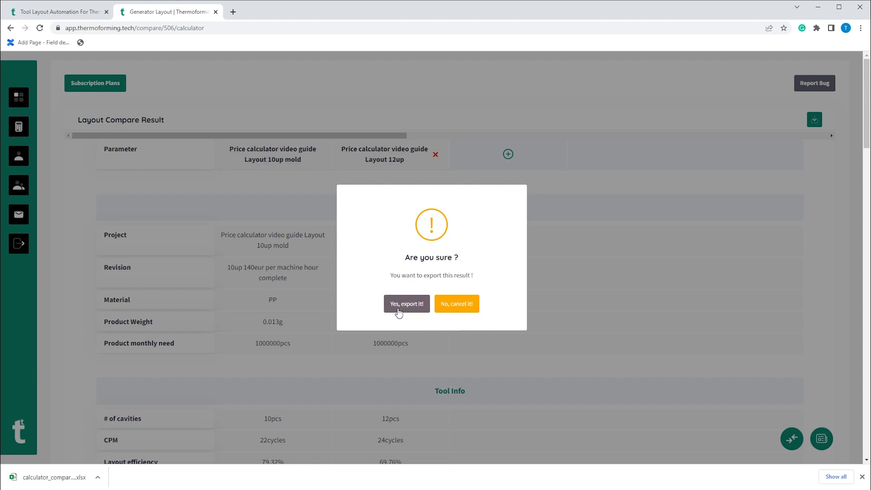
{"action": "left_click", "coordinate": [401, 305]}
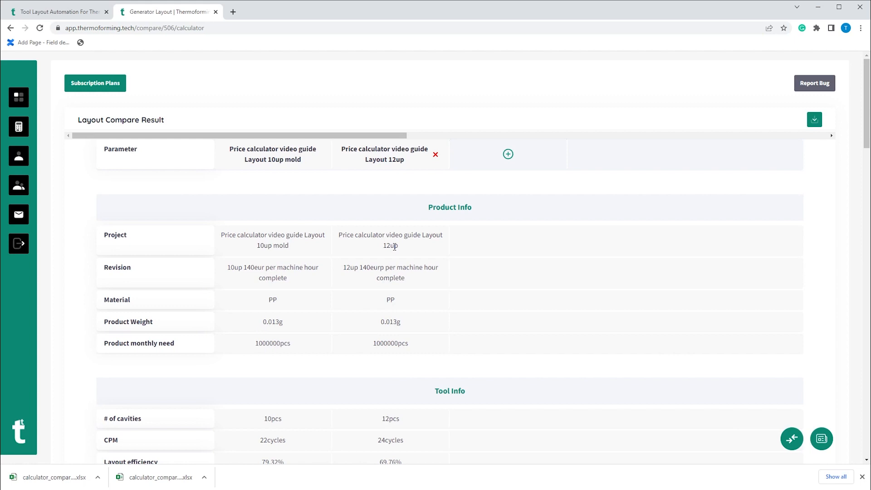
Add the meat tray revision "15up 187x137 GN800 200eur per hour" as a third comparison column and review its parameters.
{"action": "left_click", "coordinate": [509, 155]}
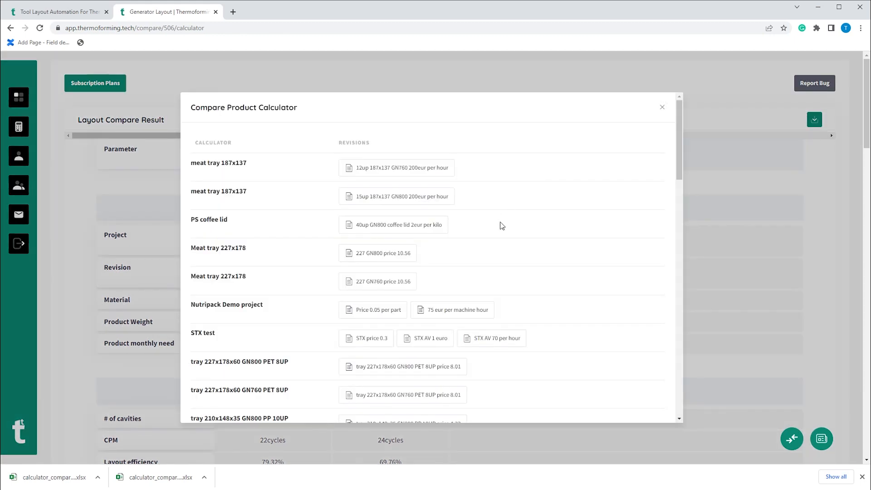
{"action": "left_click", "coordinate": [397, 205]}
{"action": "left_click", "coordinate": [406, 304]}
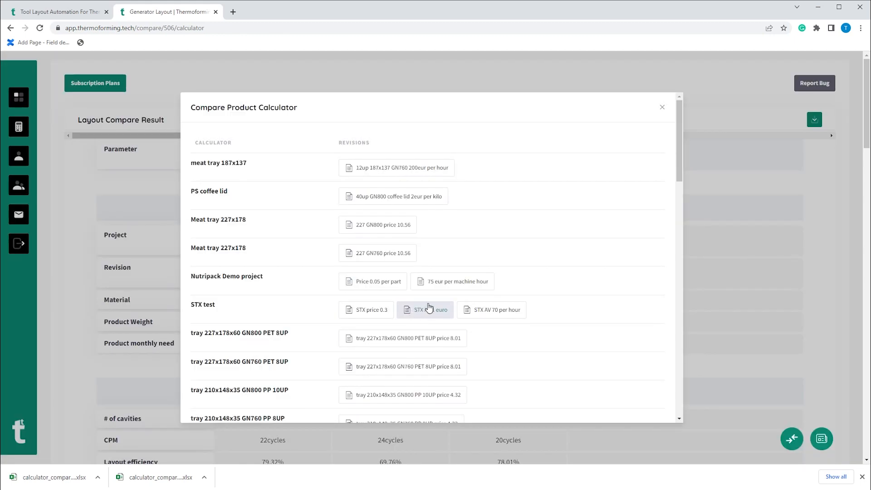
{"action": "left_click", "coordinate": [662, 108]}
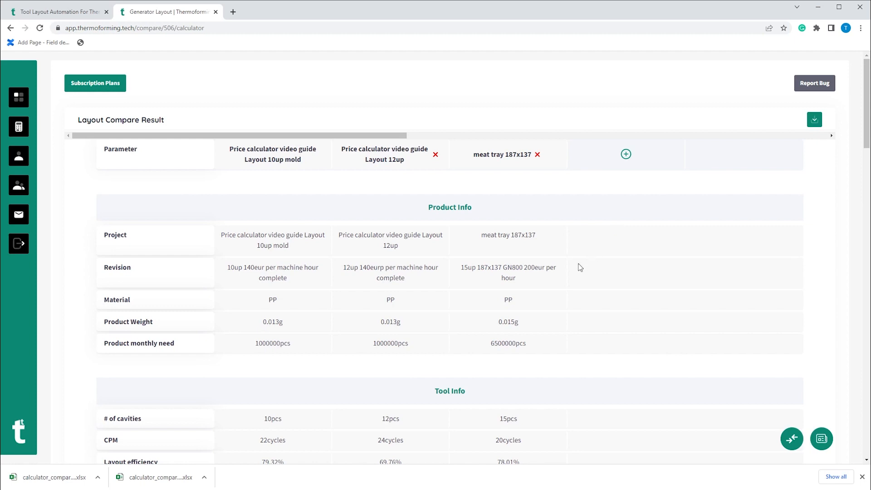
{"action": "scroll", "coordinate": [572, 271], "scroll_direction": "down", "scroll_amount": 6}
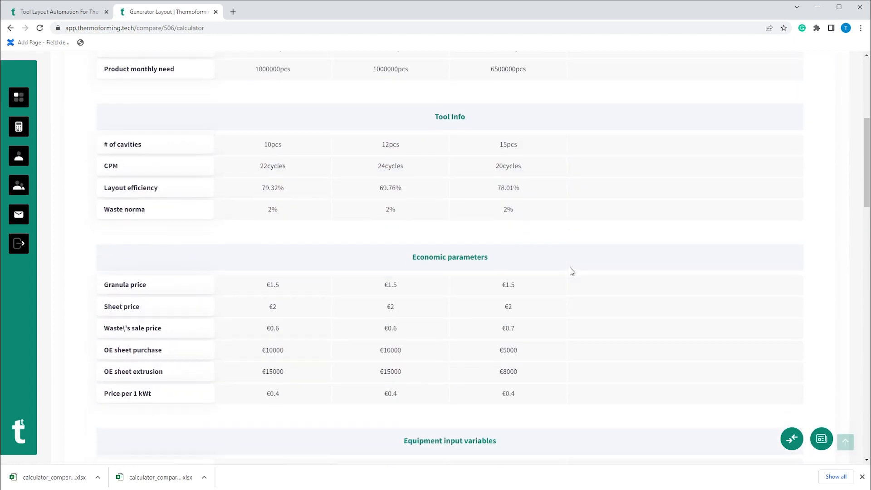
{"action": "scroll", "coordinate": [572, 272], "scroll_direction": "down", "scroll_amount": 6}
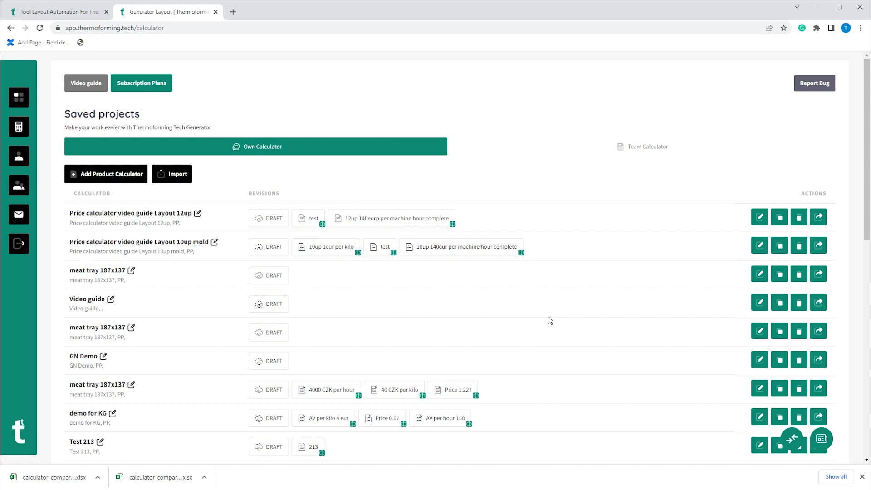
Open the contact form page for sending questions.
{"action": "left_click", "coordinate": [25, 215]}
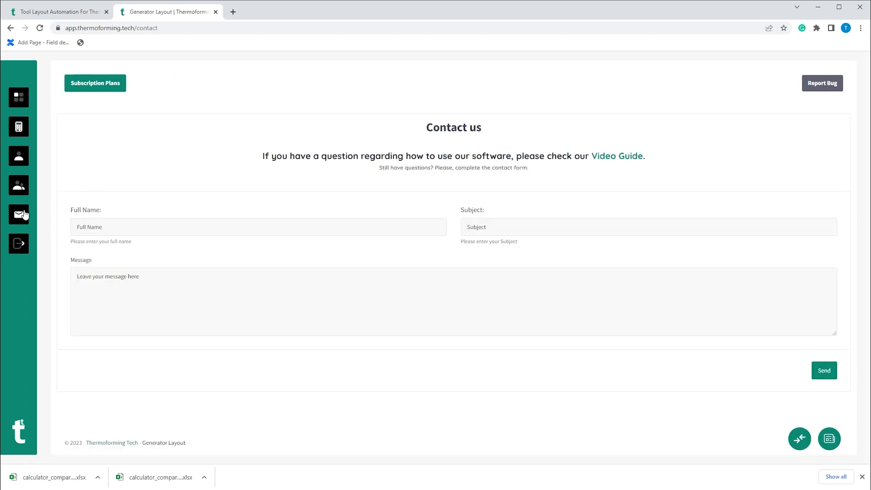